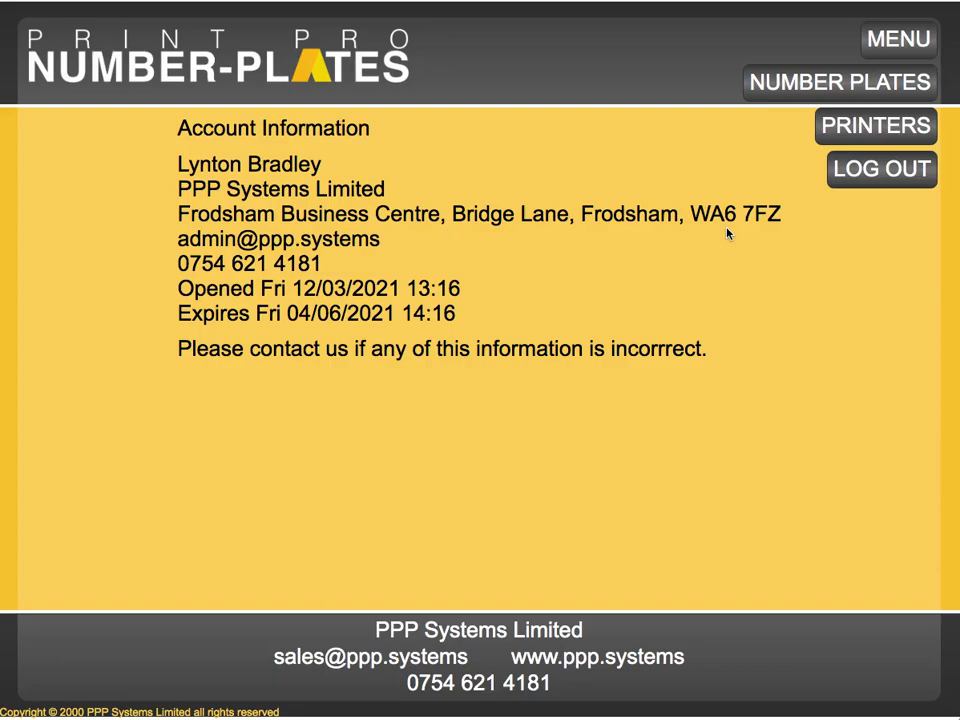
- Go from the account information page to the Print Pro Manager printer screen
left_click(875, 128)
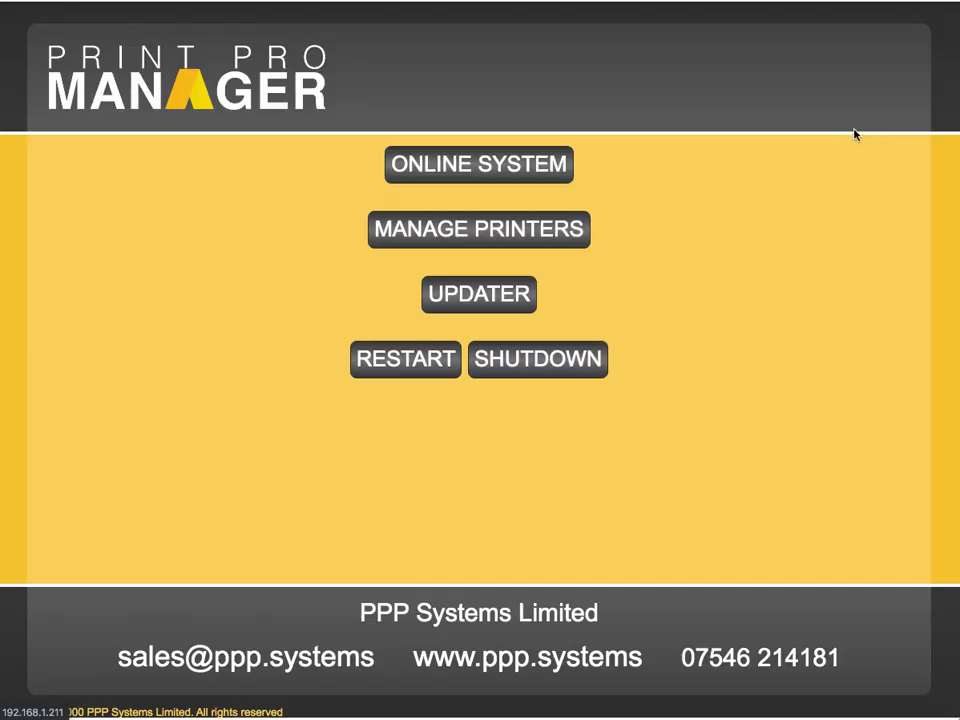
- Install the OKI-C532-A1E491 network printer as PrtA and close its information panel
left_click(543, 230)
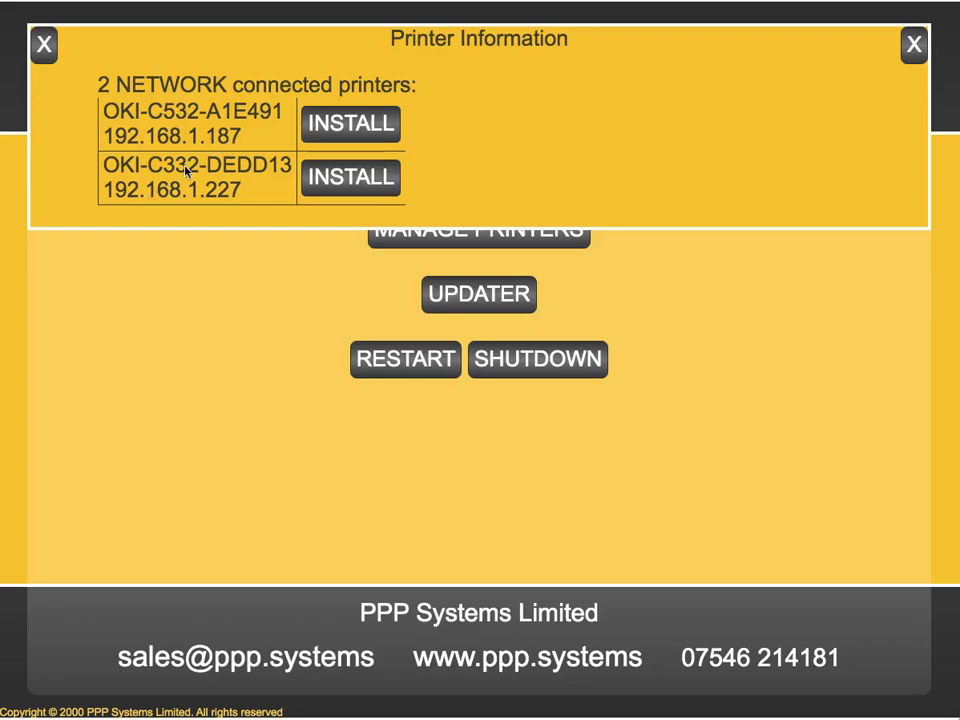
left_click(353, 125)
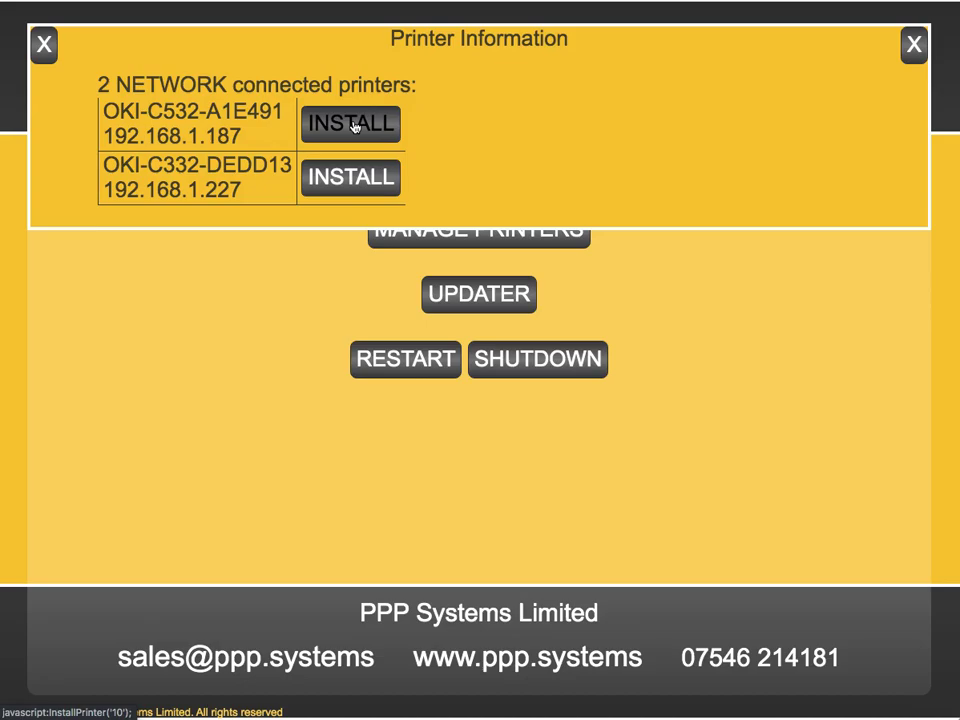
left_click(912, 46)
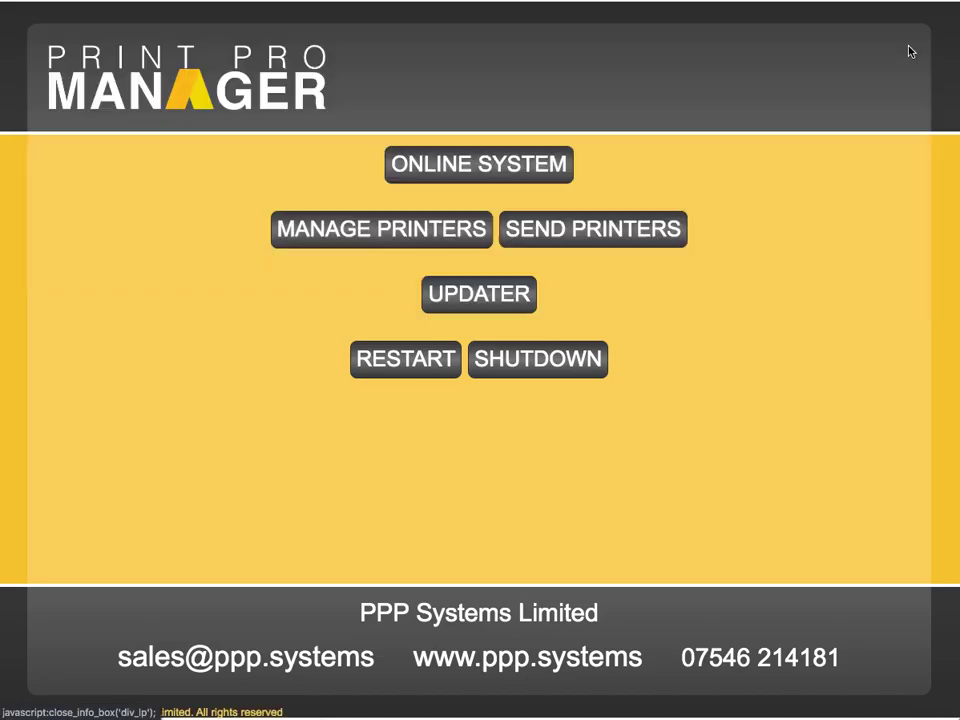
- Open the number-plate design page and toggle SHOW to LEGAL so BACKGROUND appears
left_click(472, 165)
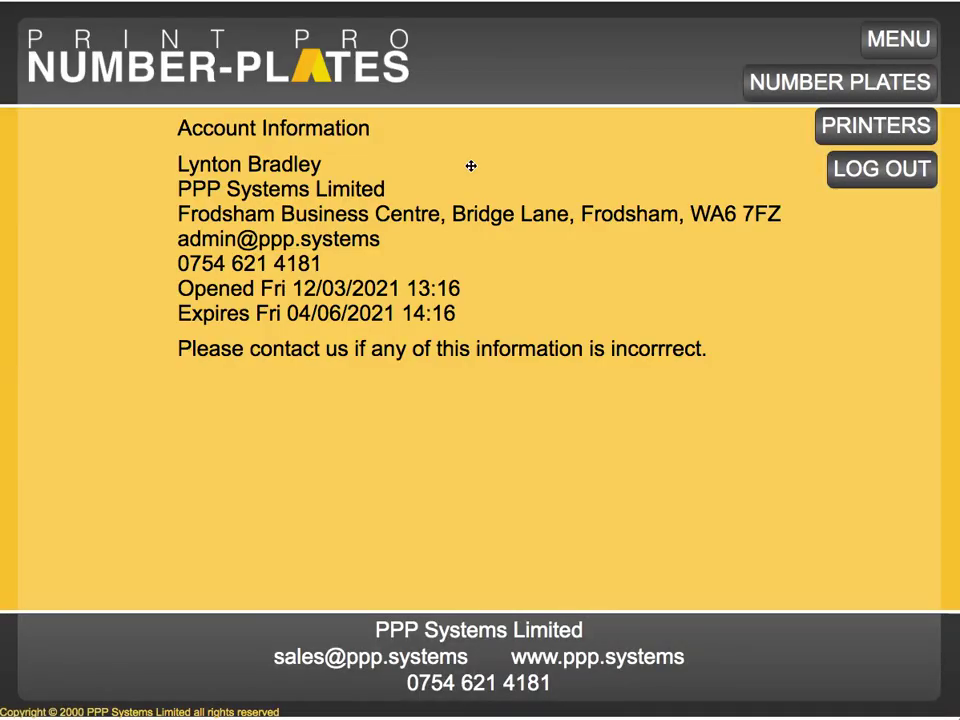
left_click(829, 84)
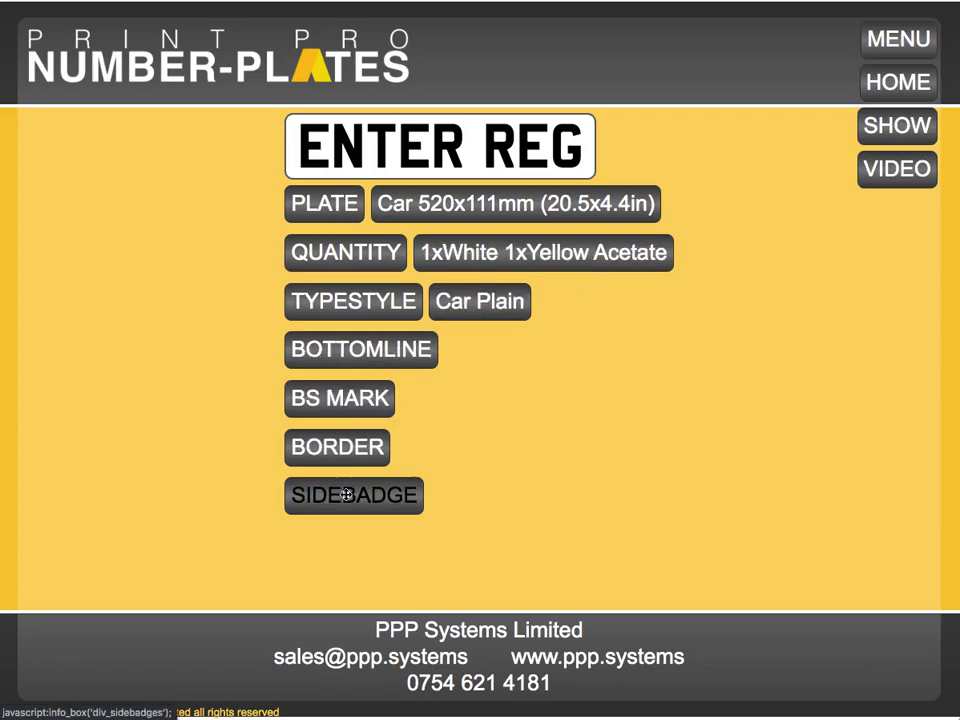
left_click(918, 127)
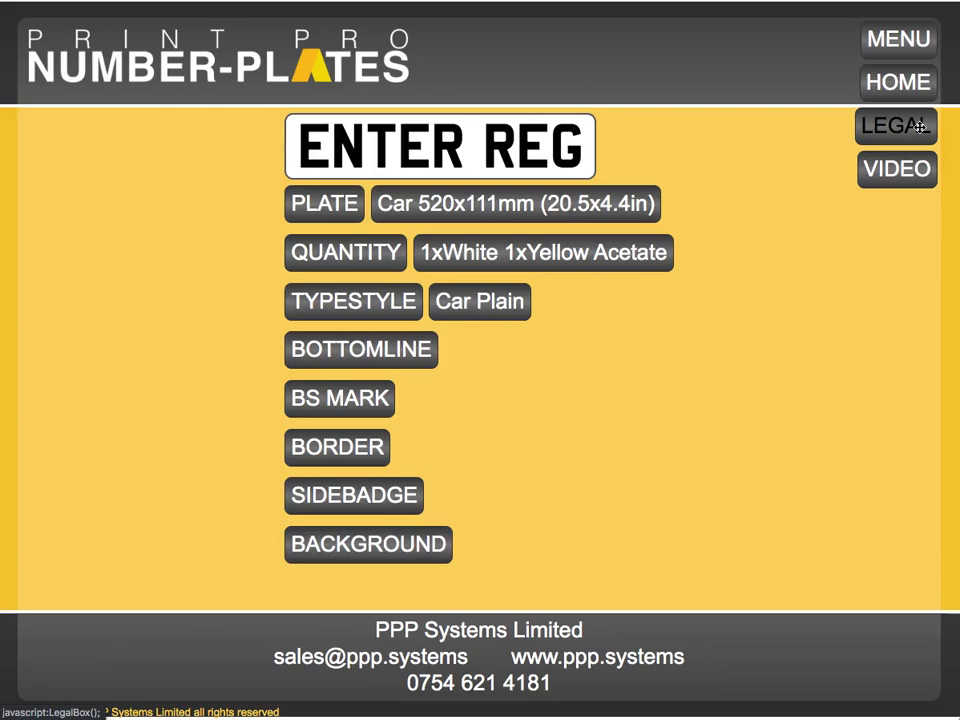
- Enter the registration FE07 UHZ and preview the resulting plate
left_click(427, 148)
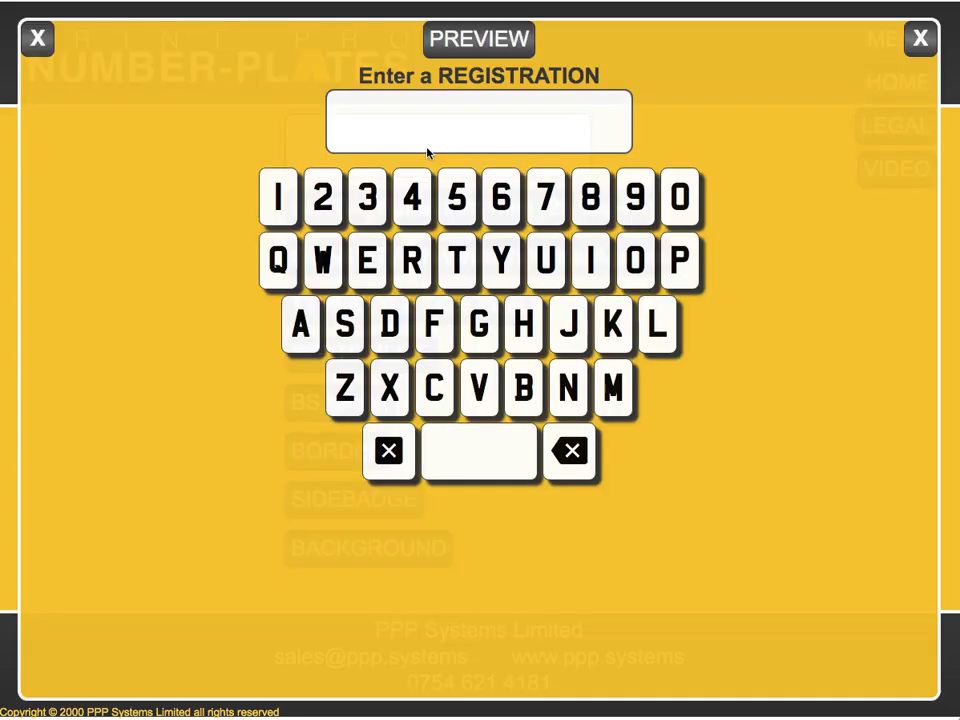
type("FE07")
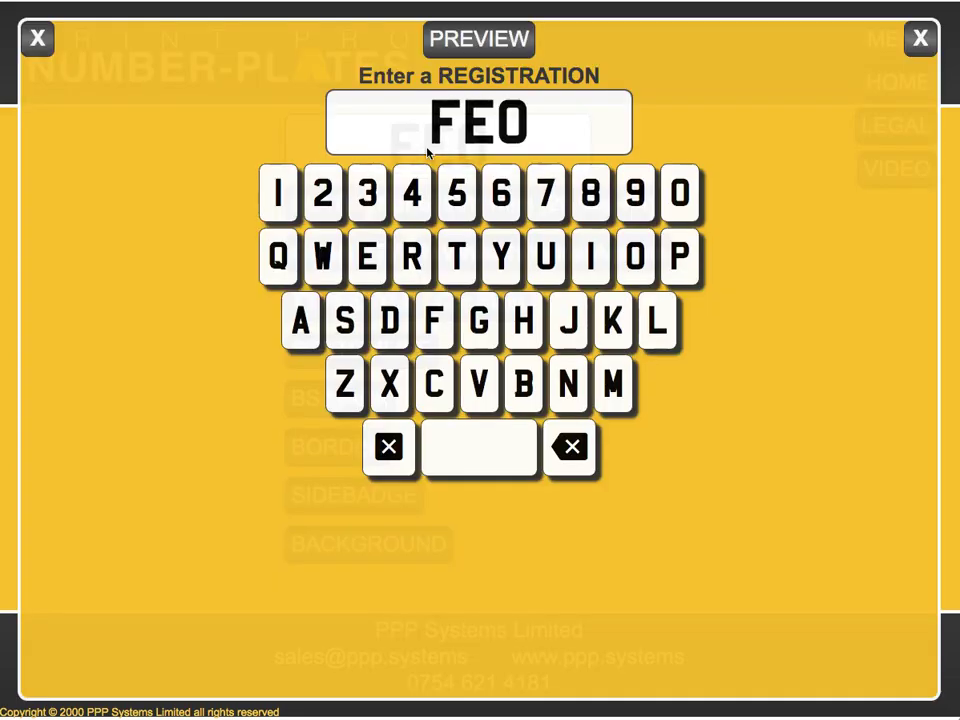
left_click(546, 255)
left_click(525, 317)
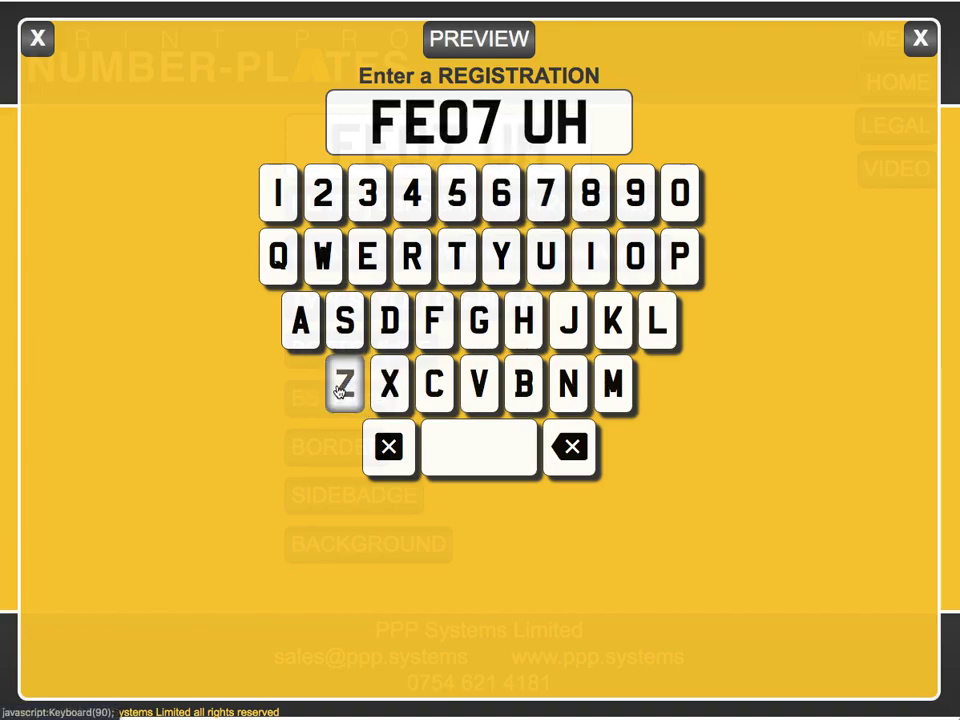
left_click(340, 388)
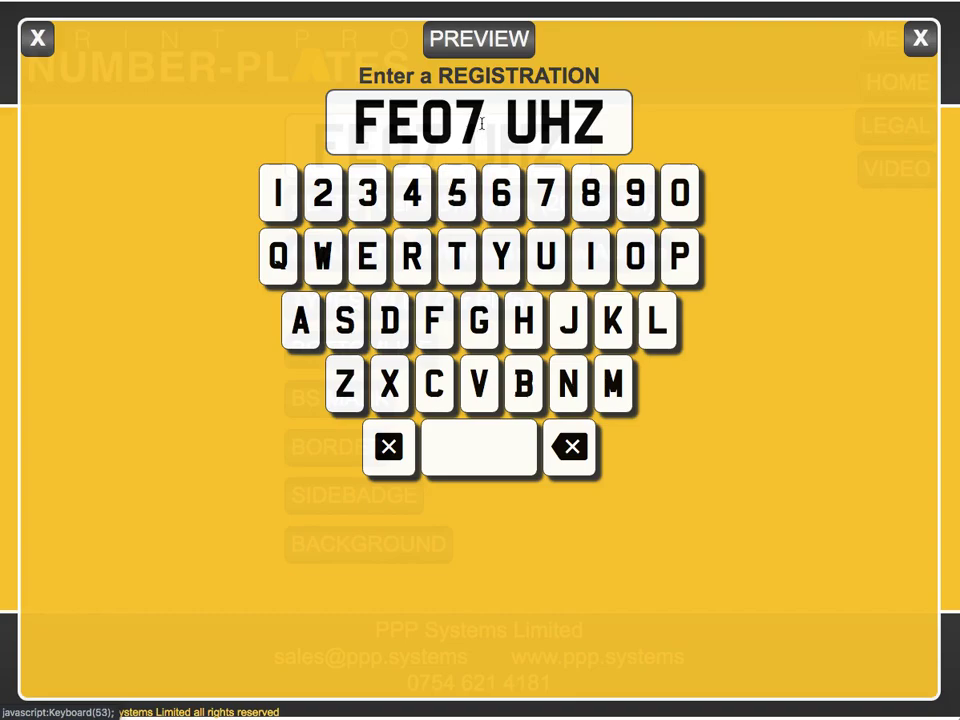
left_click(481, 38)
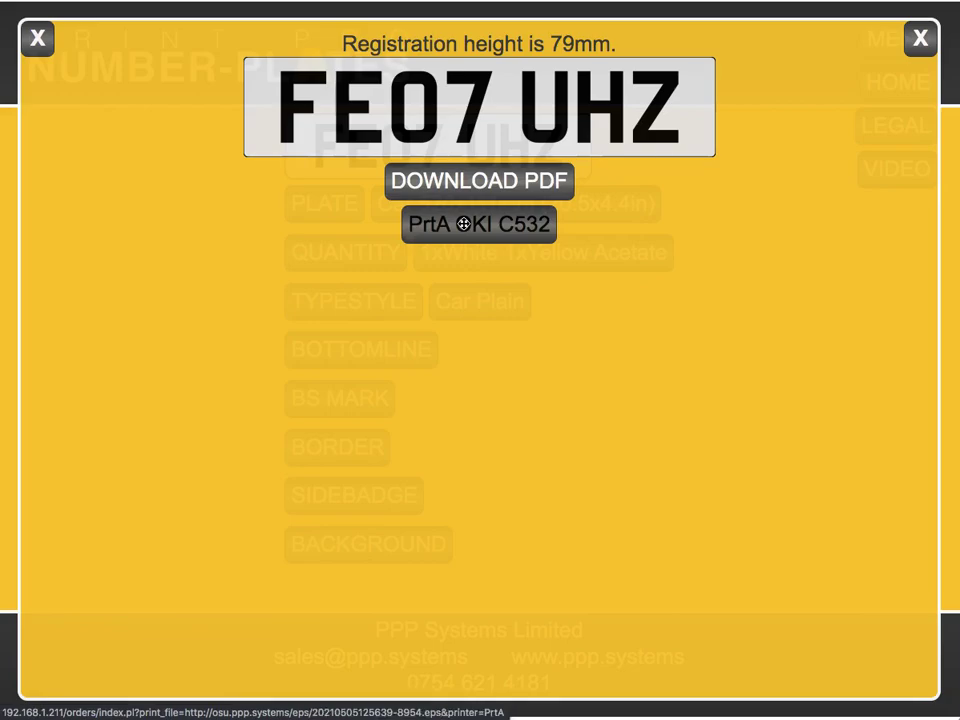
left_click(38, 38)
- Add a 7mm 'MY BOTTOMLINE' bottom line and preview the plate
left_click(330, 349)
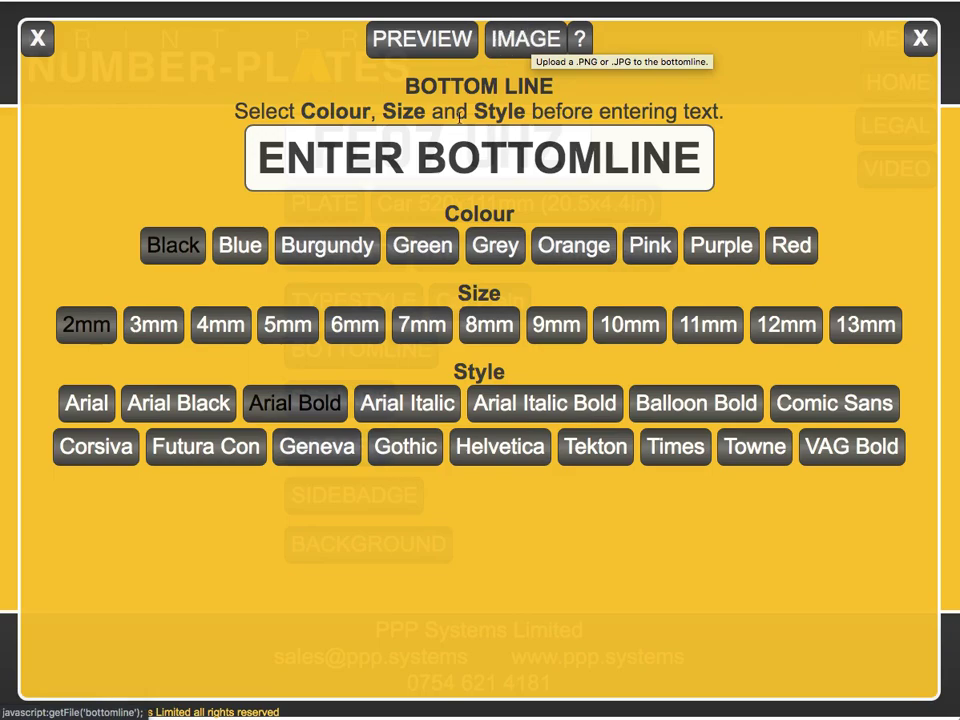
left_click(457, 155)
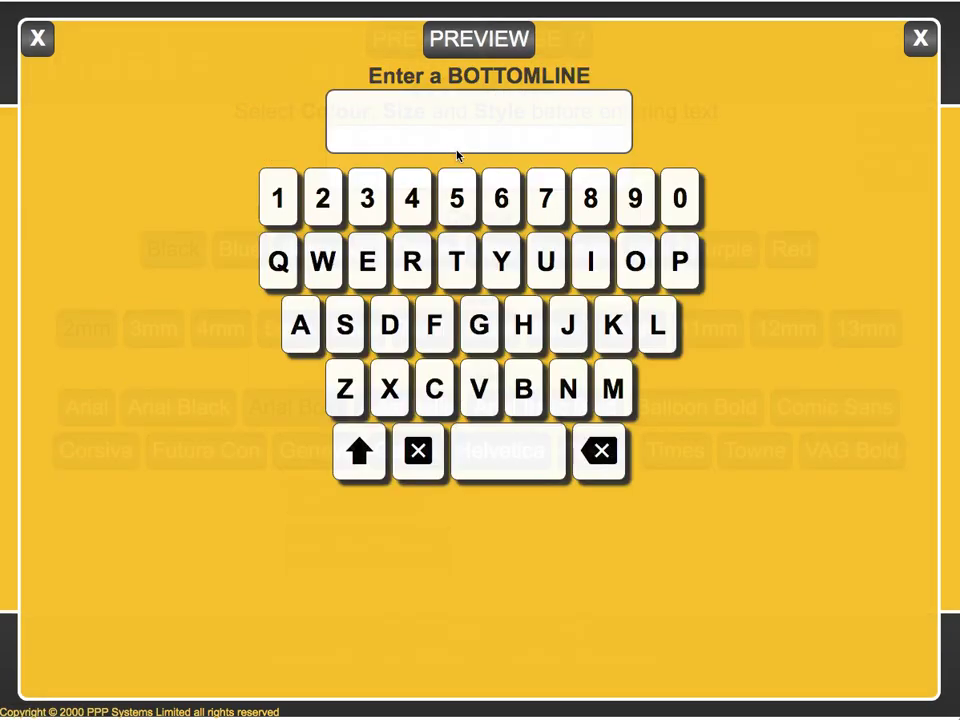
type("M")
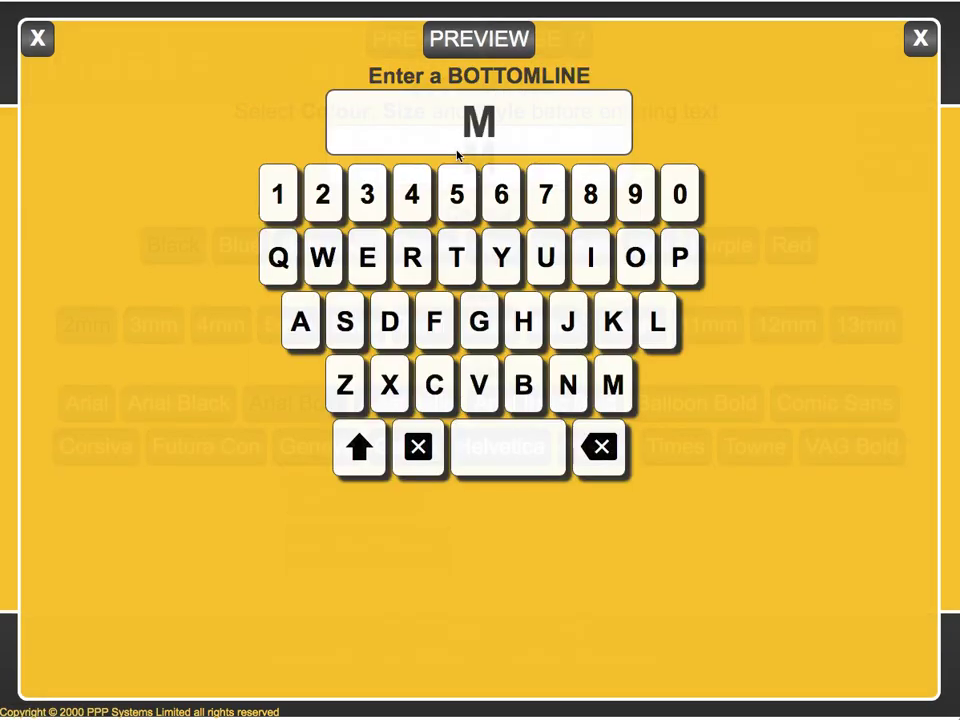
type("Y")
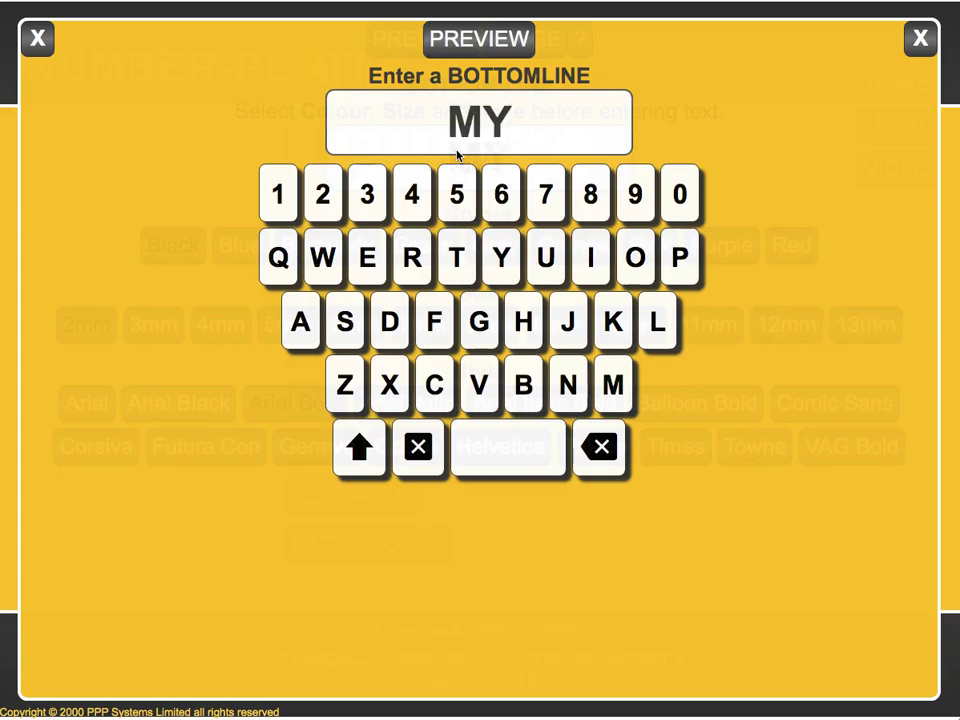
type(" BOTTOMLINE")
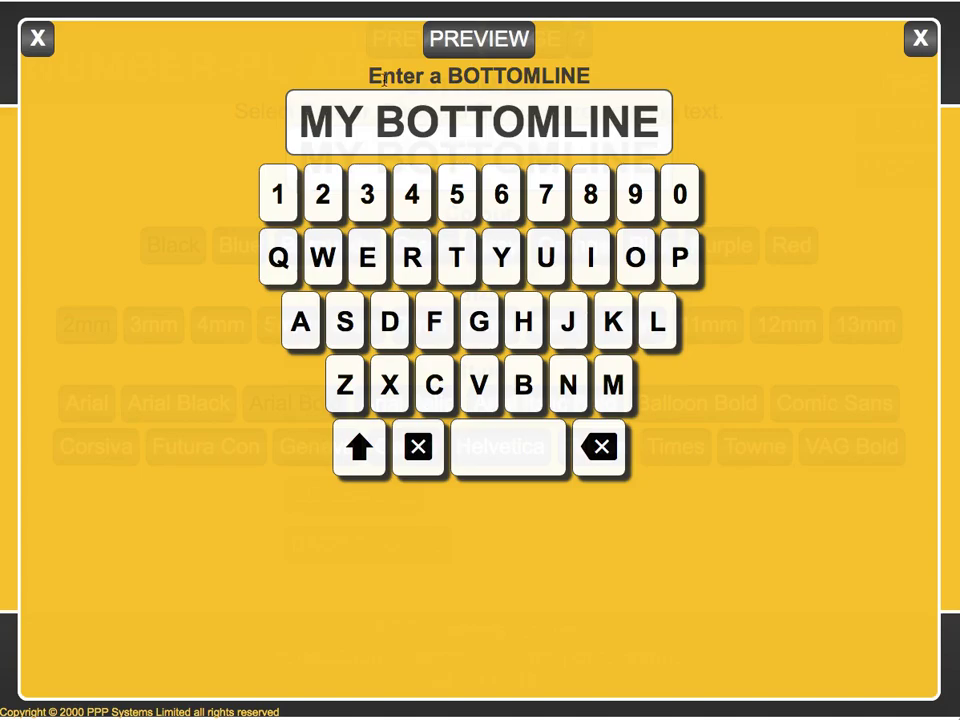
left_click(37, 38)
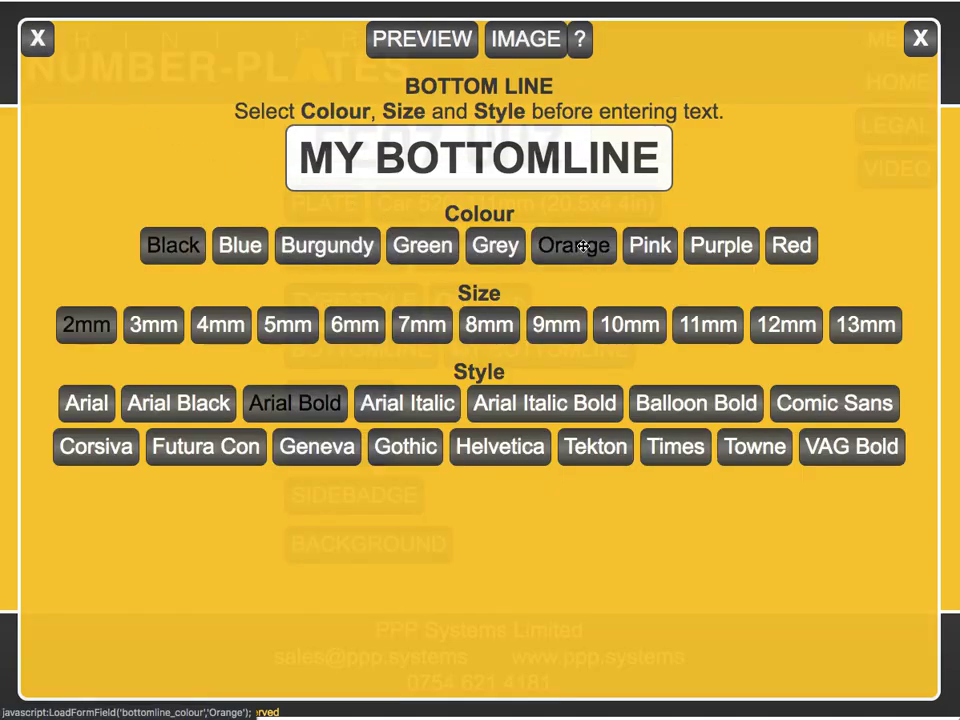
left_click(418, 329)
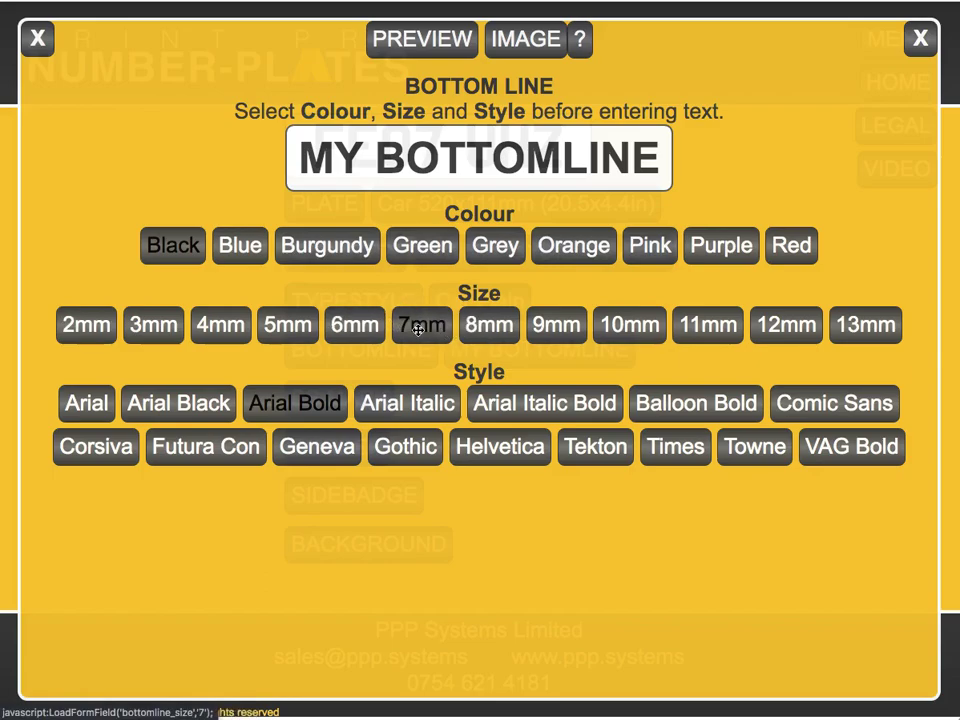
left_click(413, 38)
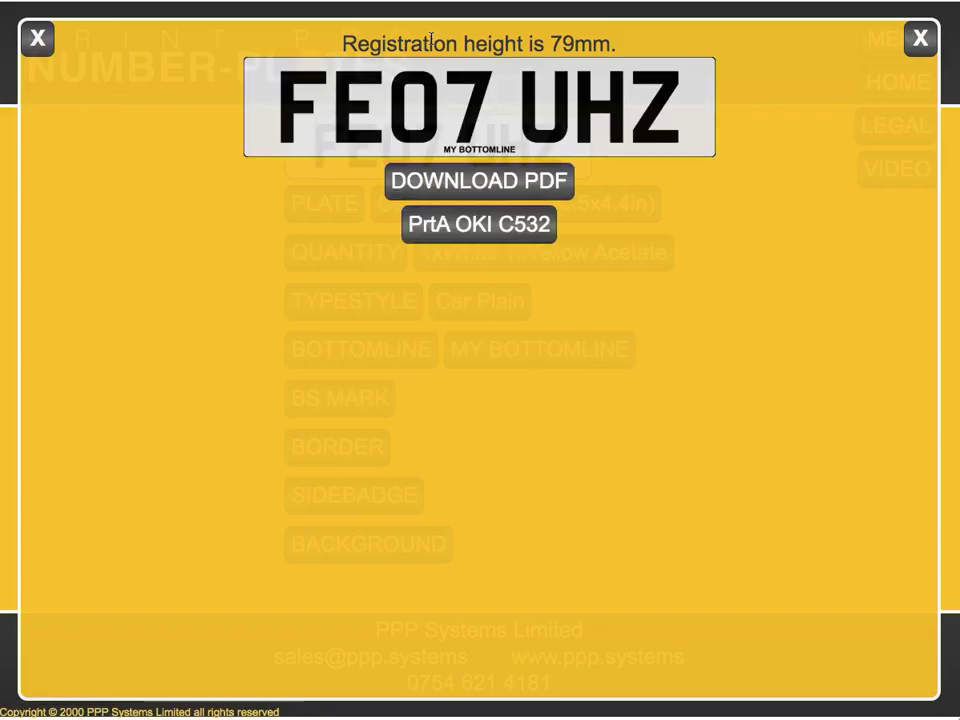
left_click(37, 38)
- Enter the BS mark as PPP BSAU145D
left_click(336, 394)
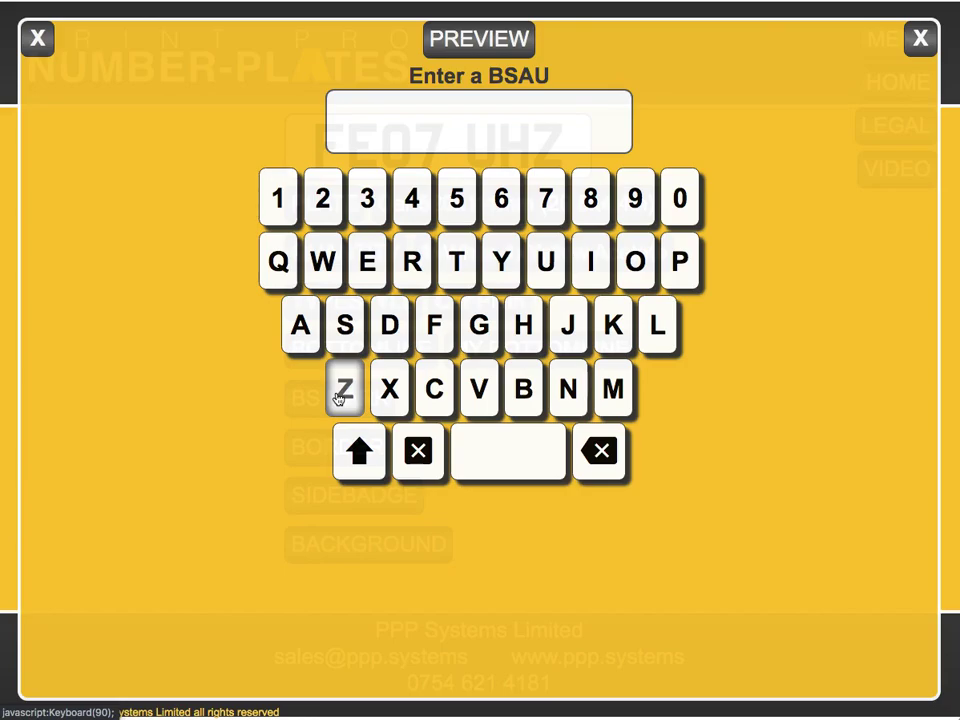
type("PPP")
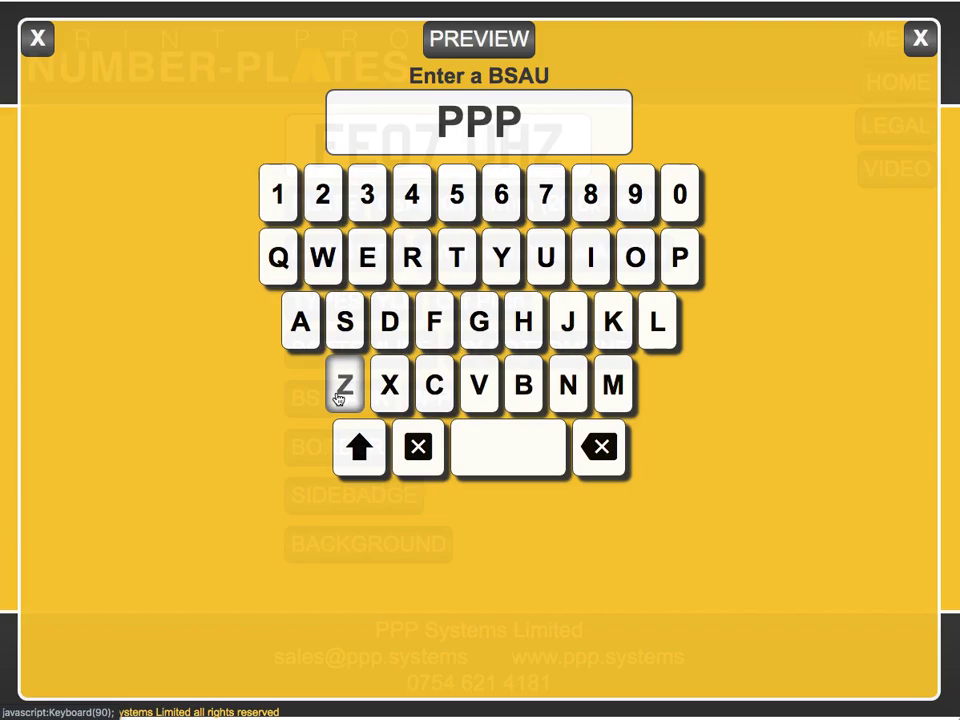
left_click(523, 387)
left_click(347, 321)
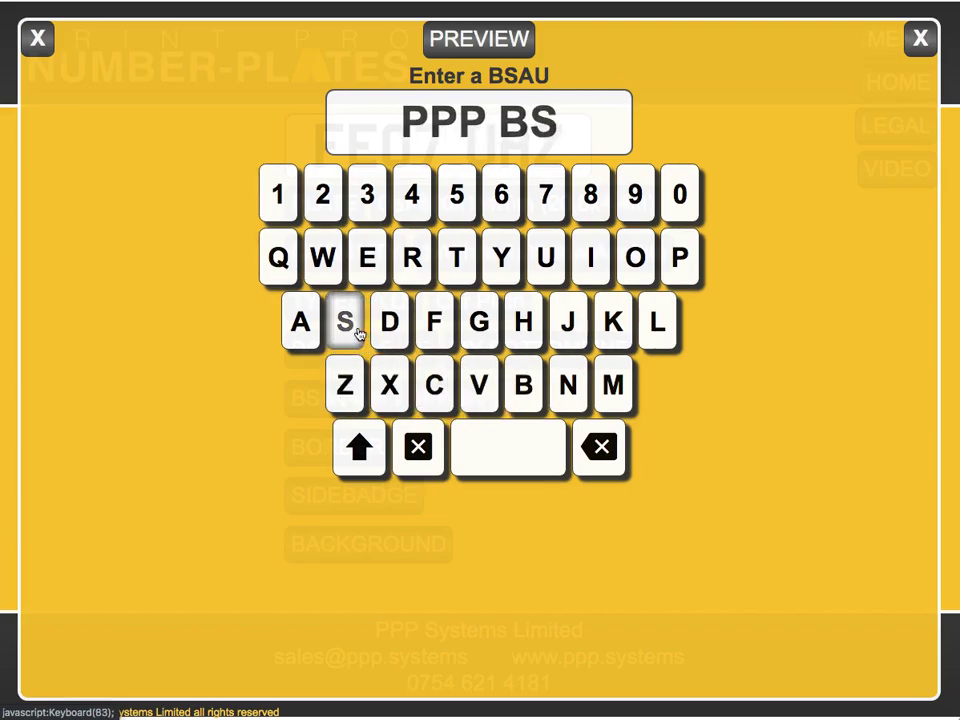
left_click(302, 320)
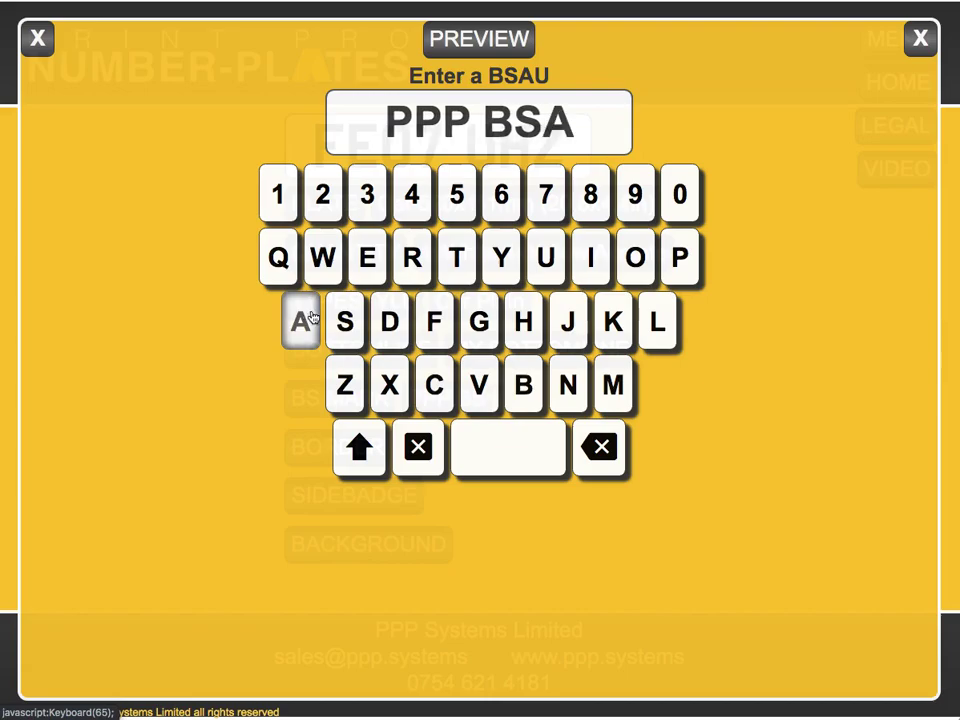
left_click(547, 255)
left_click(276, 192)
left_click(418, 196)
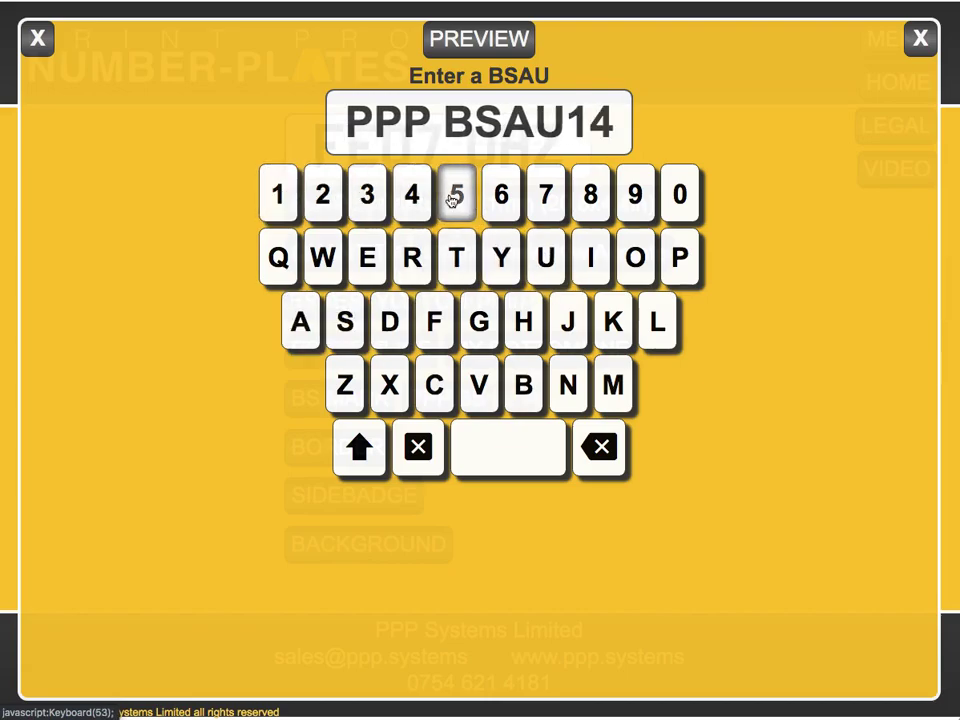
left_click(455, 197)
left_click(388, 321)
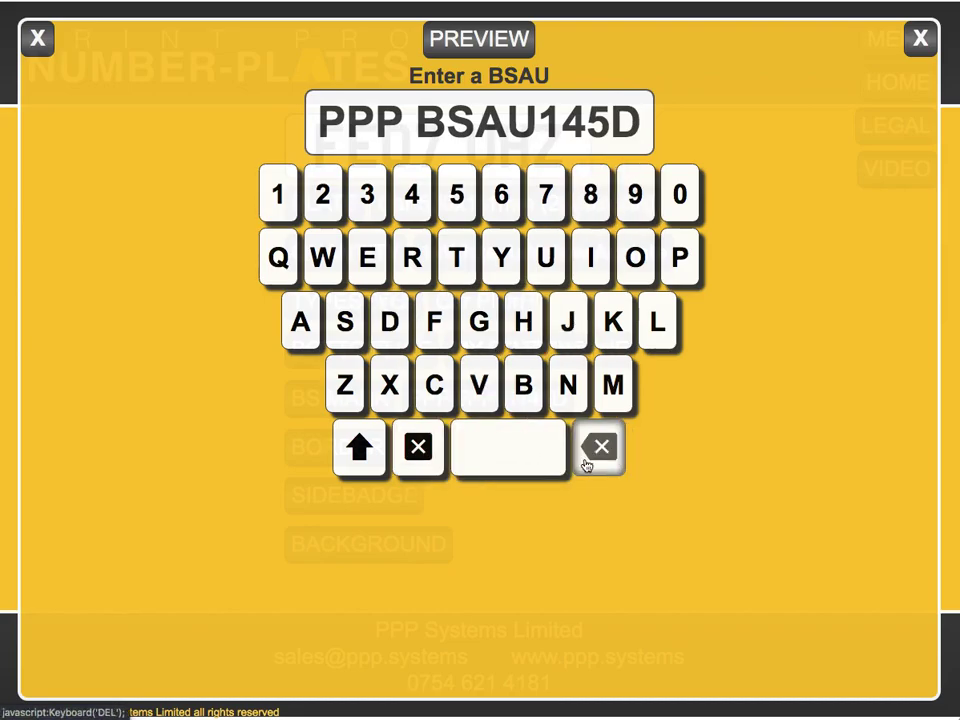
- Change the final D to lowercase, giving PPP BSAU145d, and preview the plate
left_click(596, 452)
left_click(362, 452)
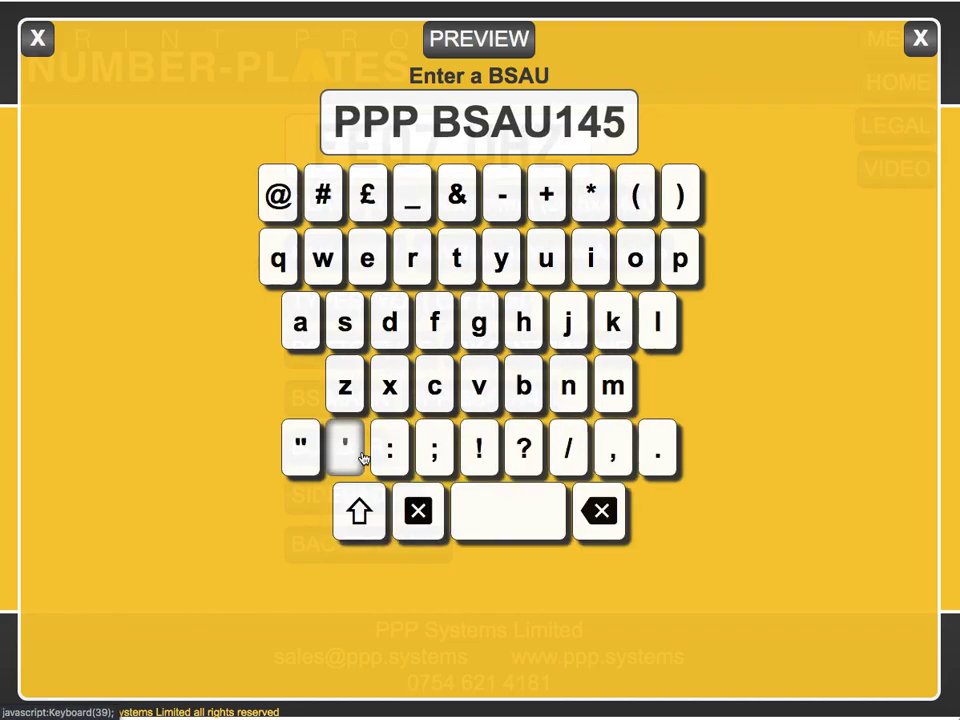
left_click(390, 321)
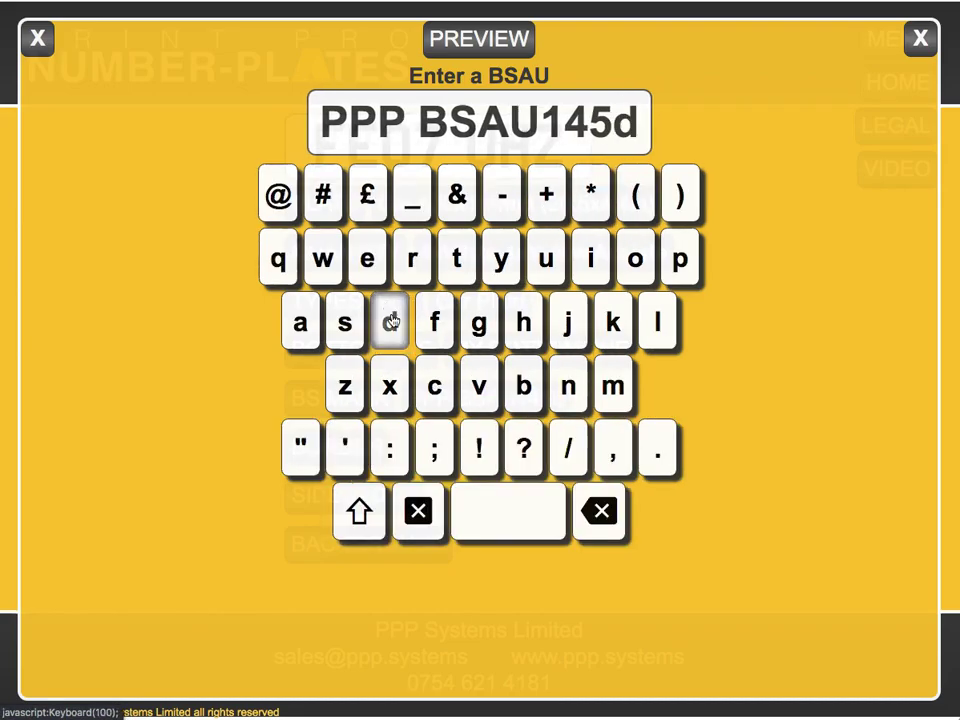
left_click(492, 37)
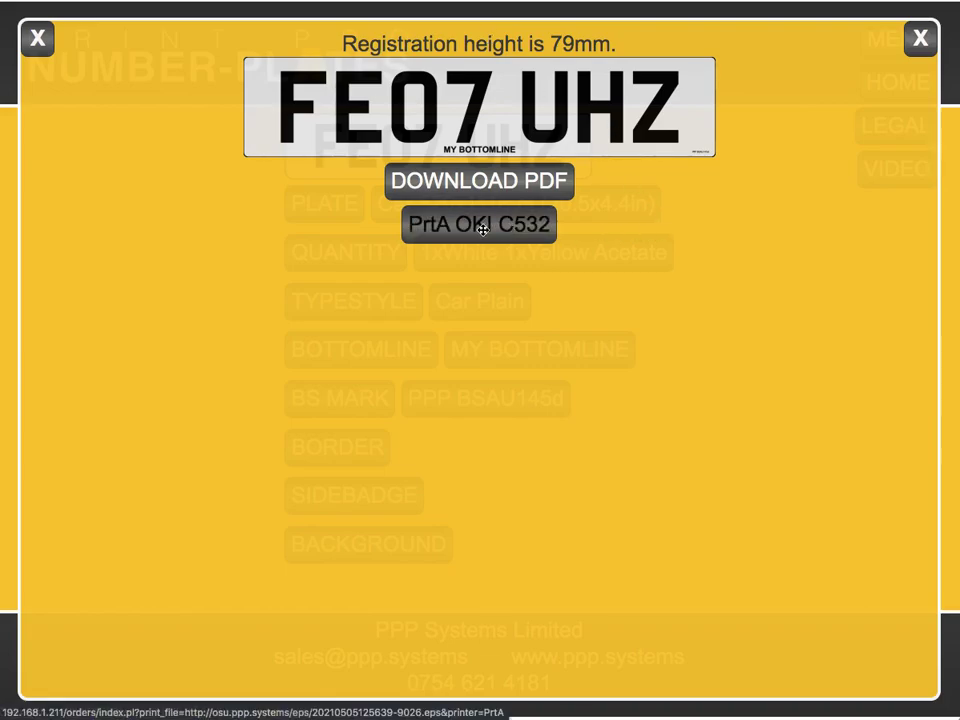
- Switch the plate media from Acetate to Reflective, keeping 1xWhite 1xYellow
left_click(37, 38)
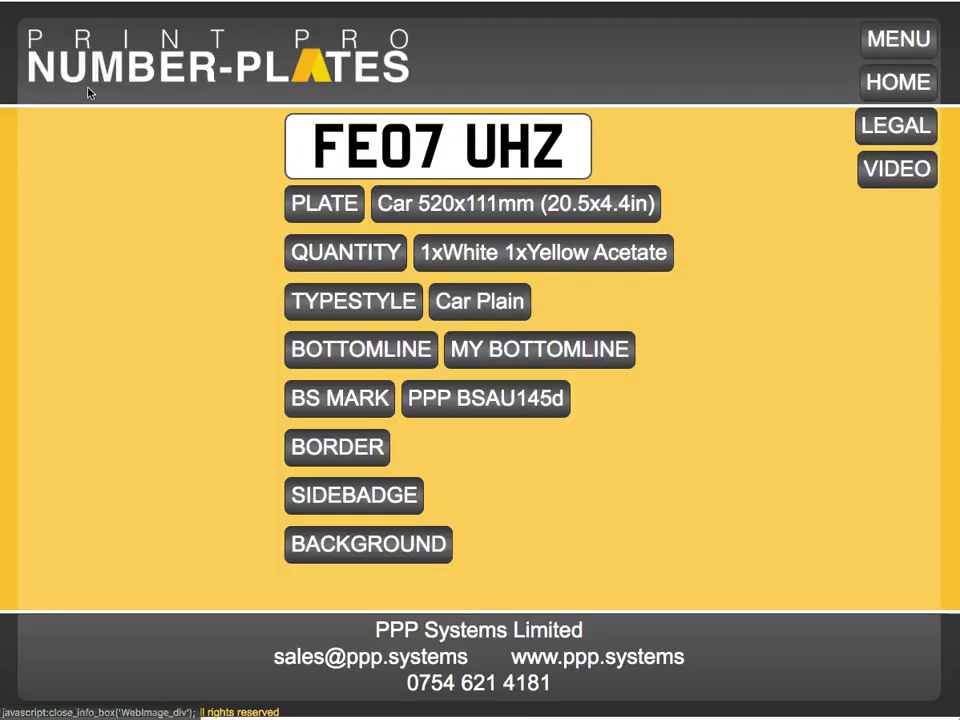
left_click(588, 256)
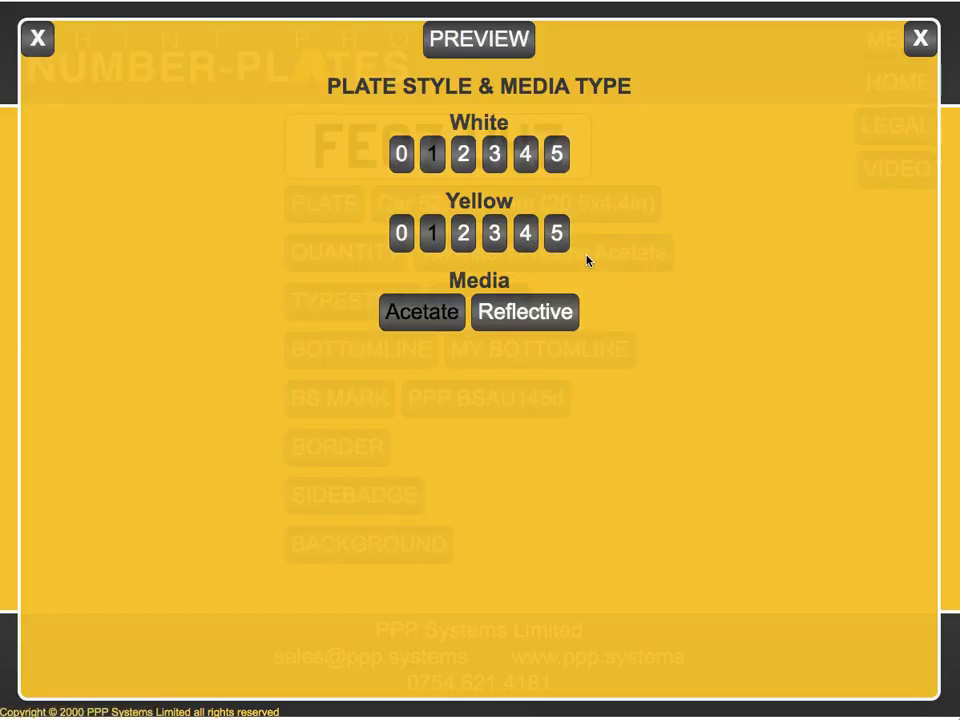
left_click(532, 313)
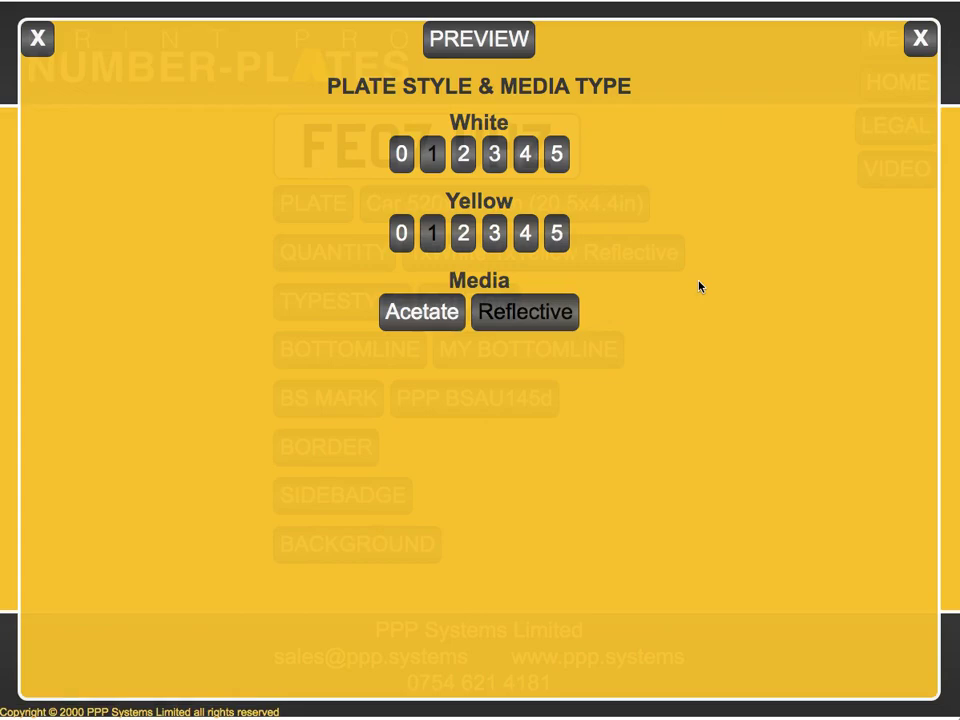
left_click(39, 40)
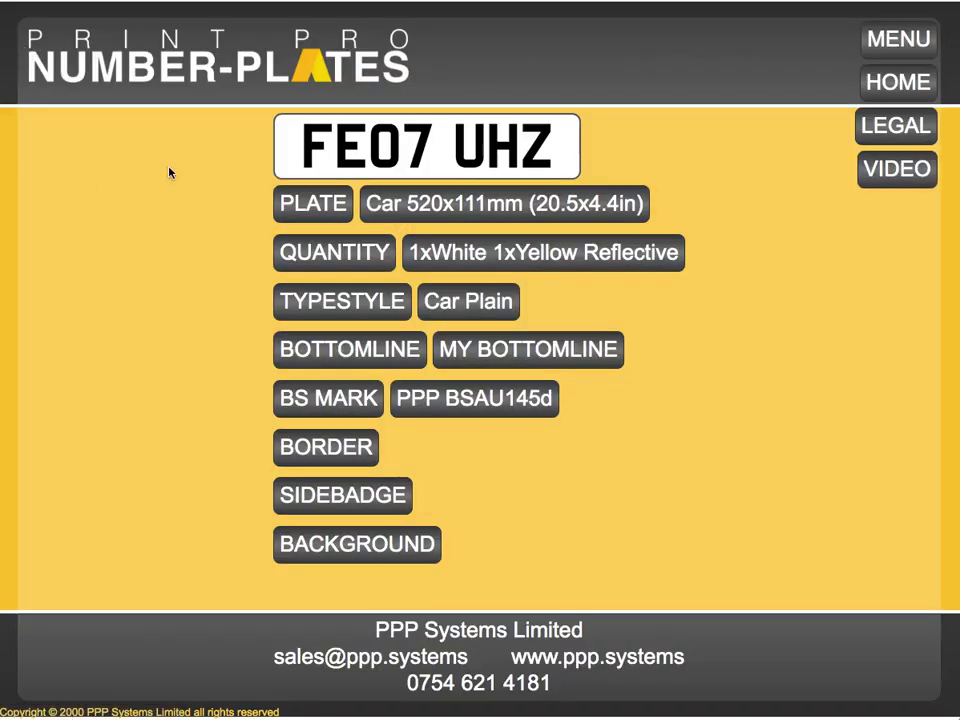
left_click(326, 200)
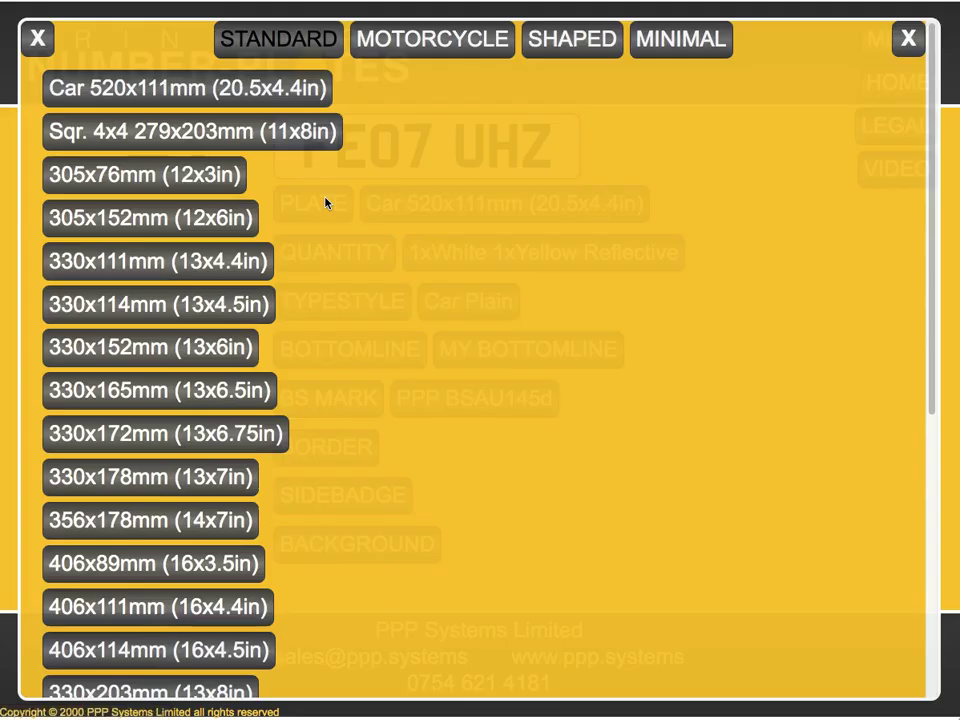
scroll(369, 399, "down", 5)
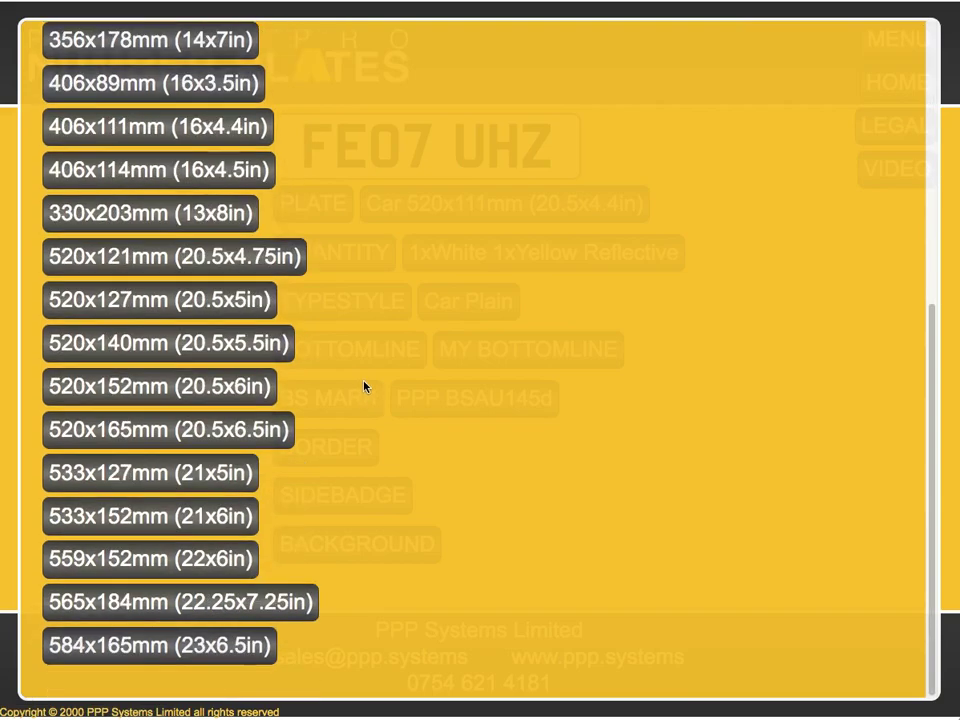
scroll(372, 408, "up", 4)
scroll(374, 417, "up", 1)
left_click(436, 39)
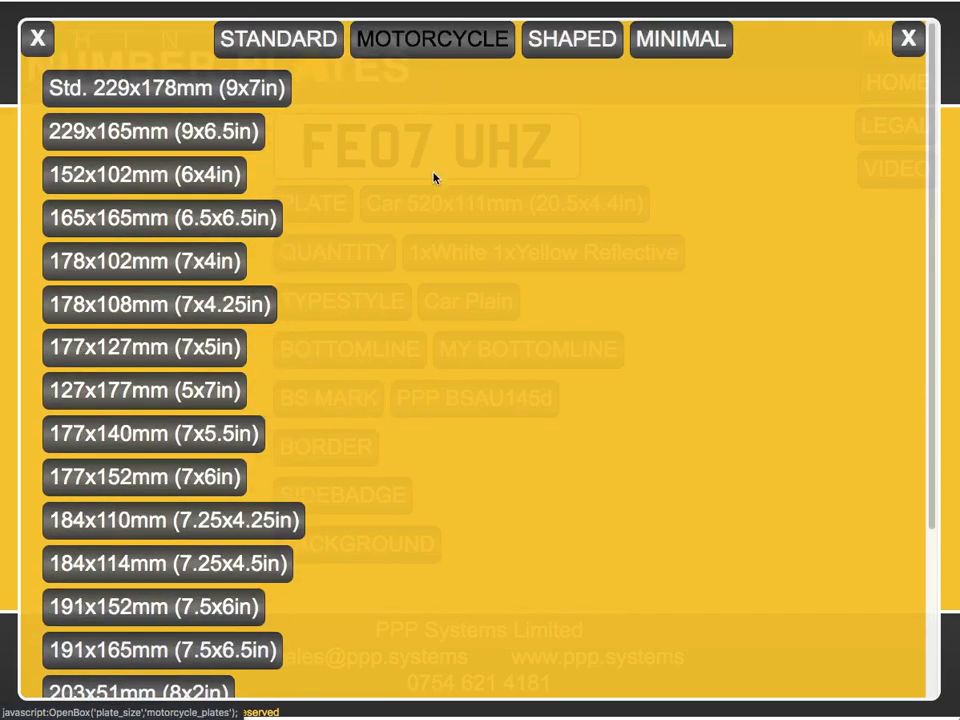
scroll(474, 343, "down", 2)
scroll(474, 343, "up", 2)
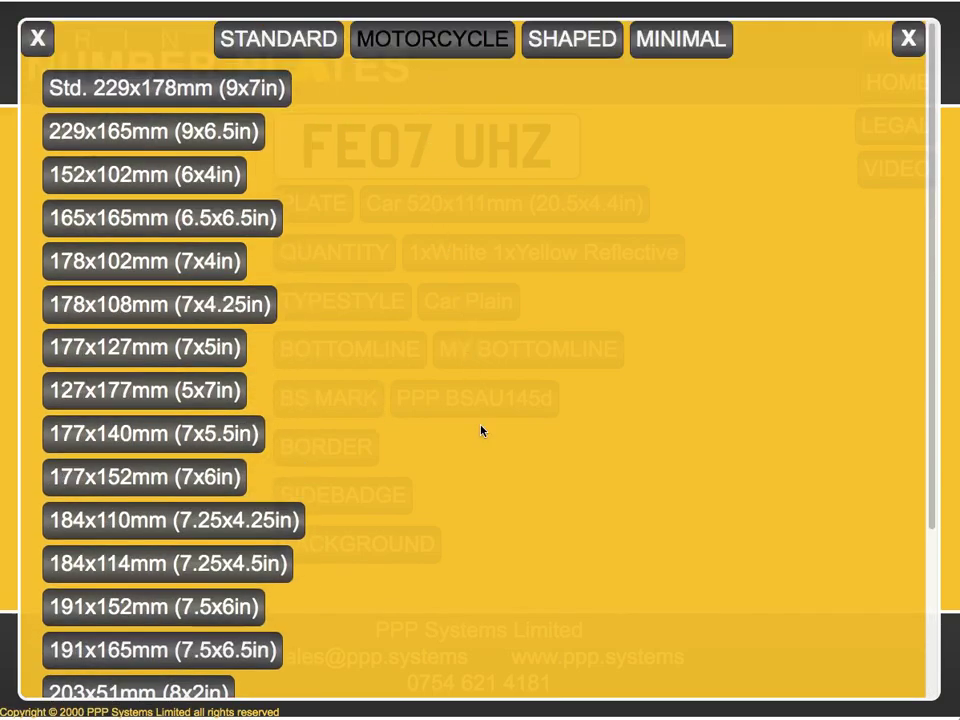
left_click(574, 40)
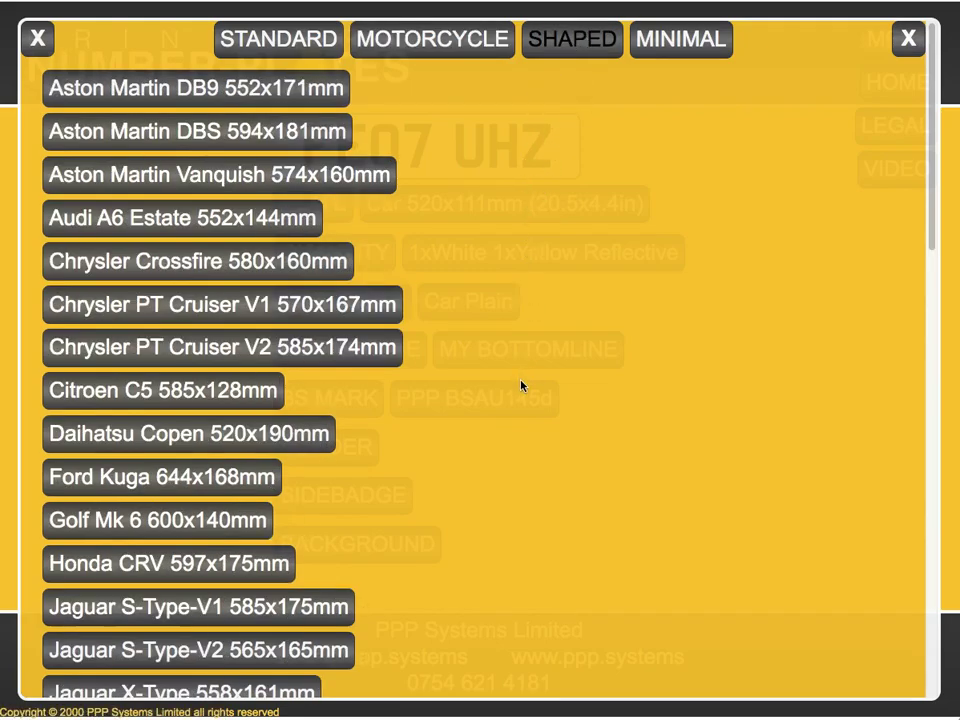
scroll(520, 388, "down", 2)
scroll(520, 388, "down", 10)
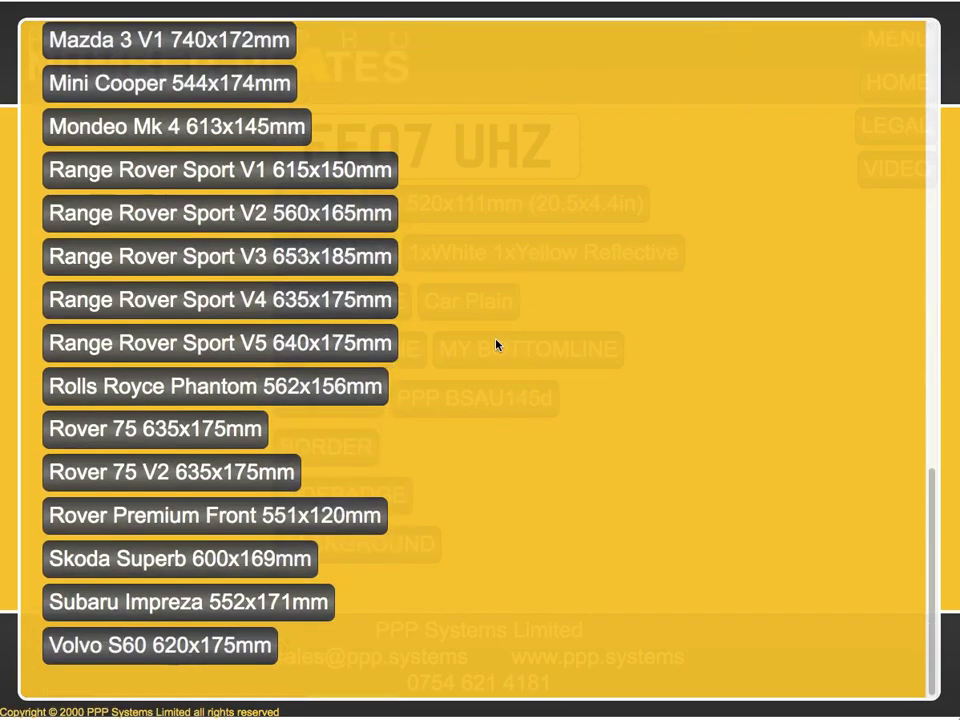
scroll(500, 344, "up", 10)
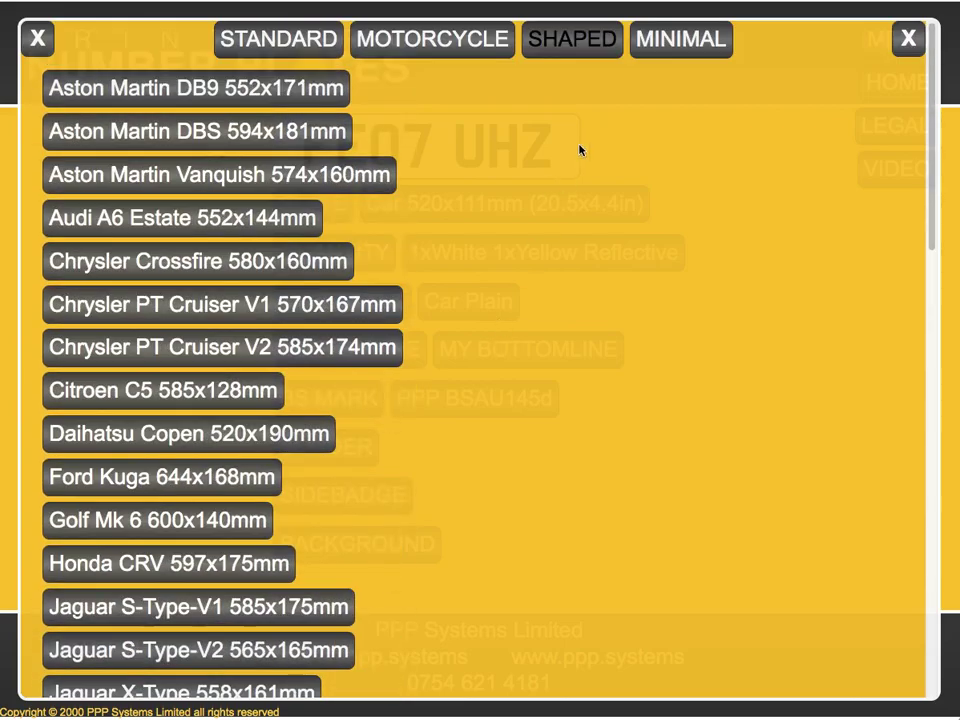
left_click(703, 38)
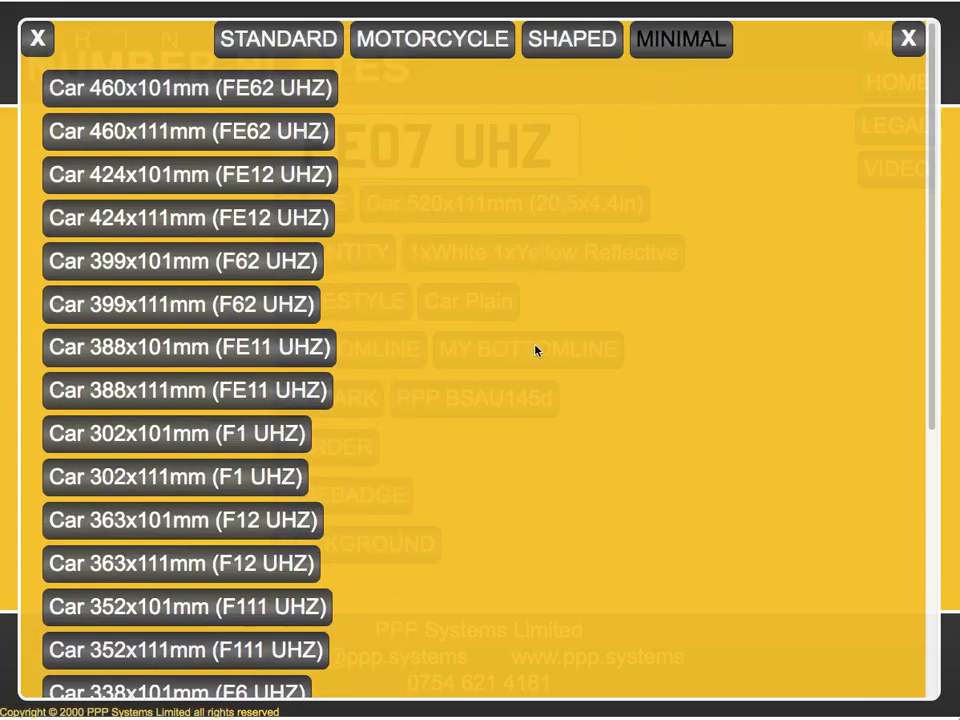
scroll(533, 371, "down", 5)
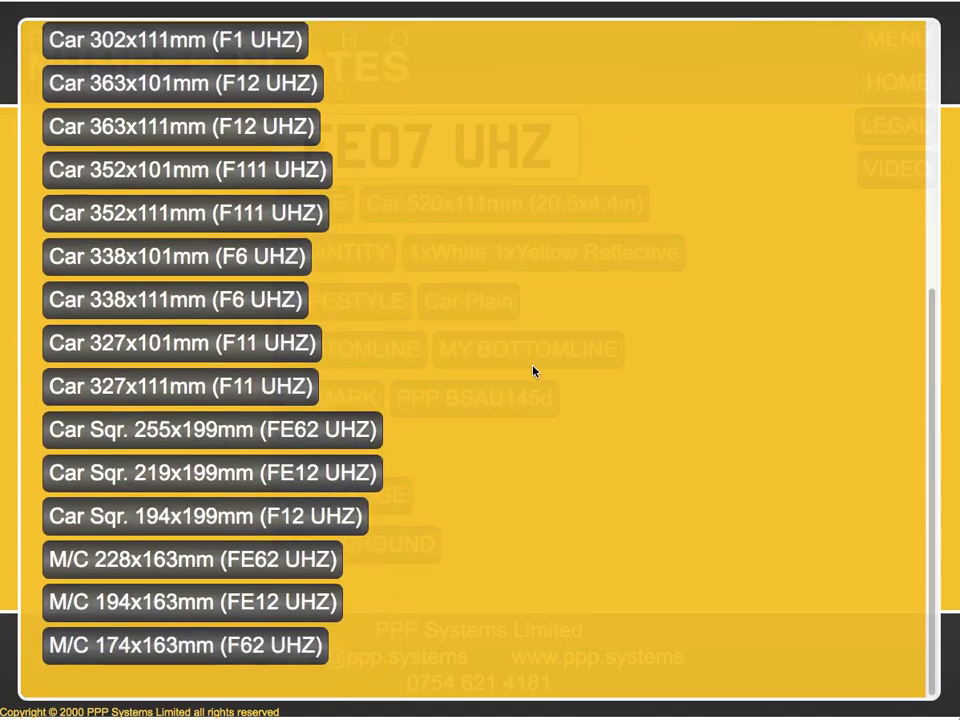
scroll(533, 371, "up", 5)
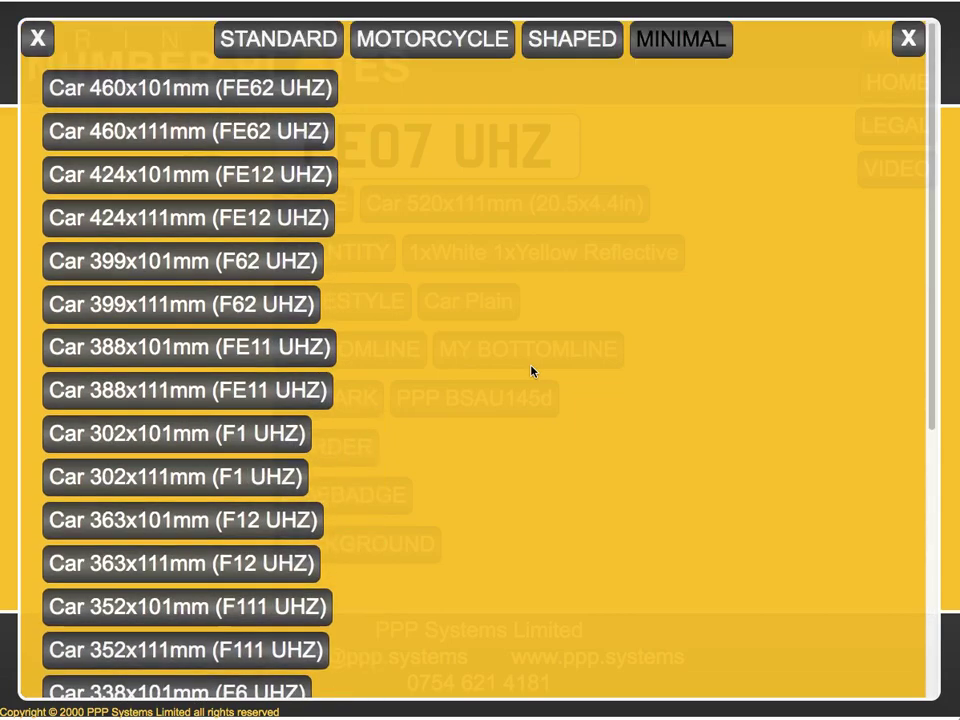
left_click(281, 39)
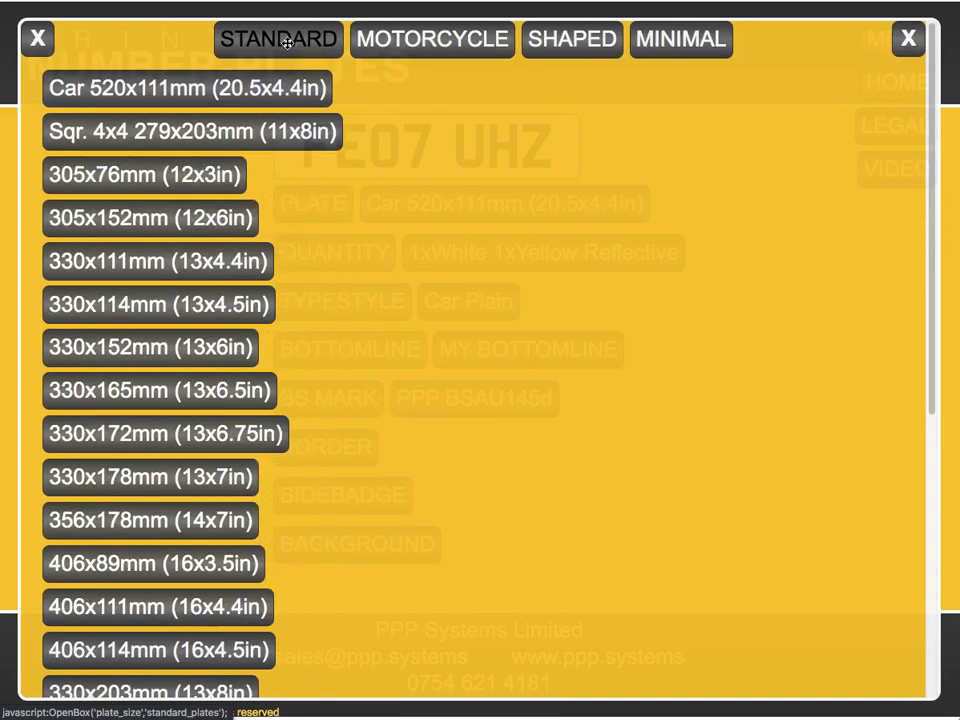
left_click(37, 38)
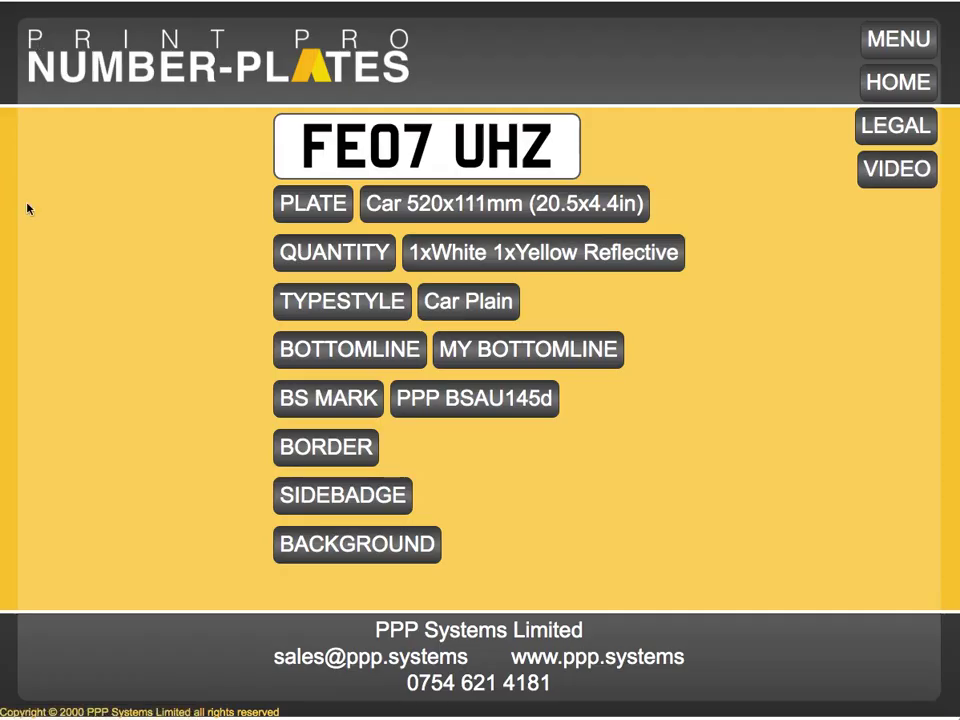
left_click(338, 309)
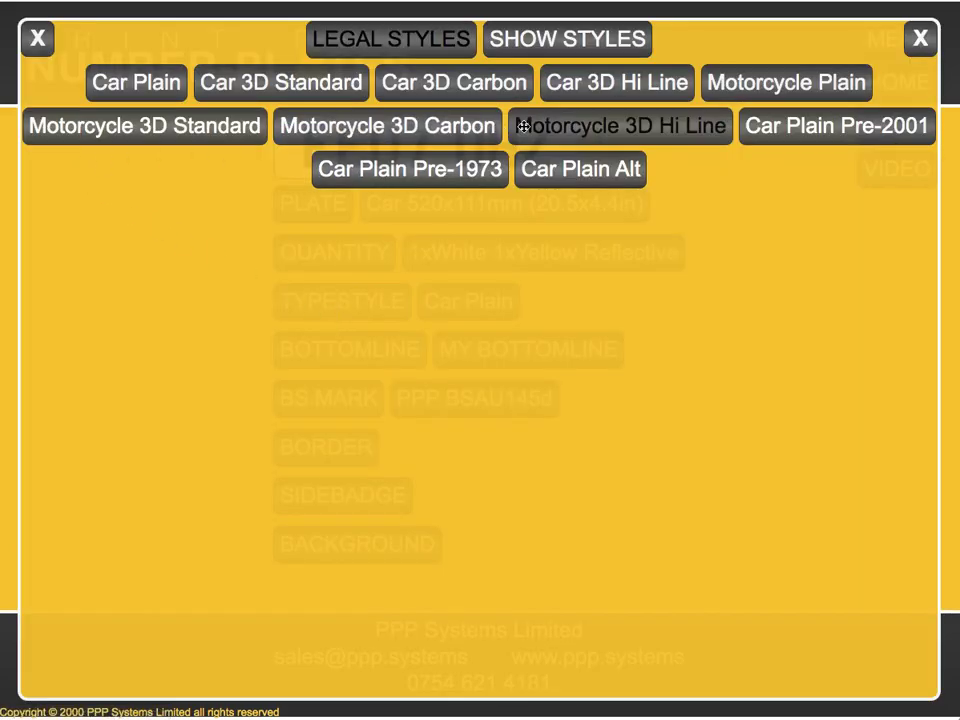
left_click(583, 42)
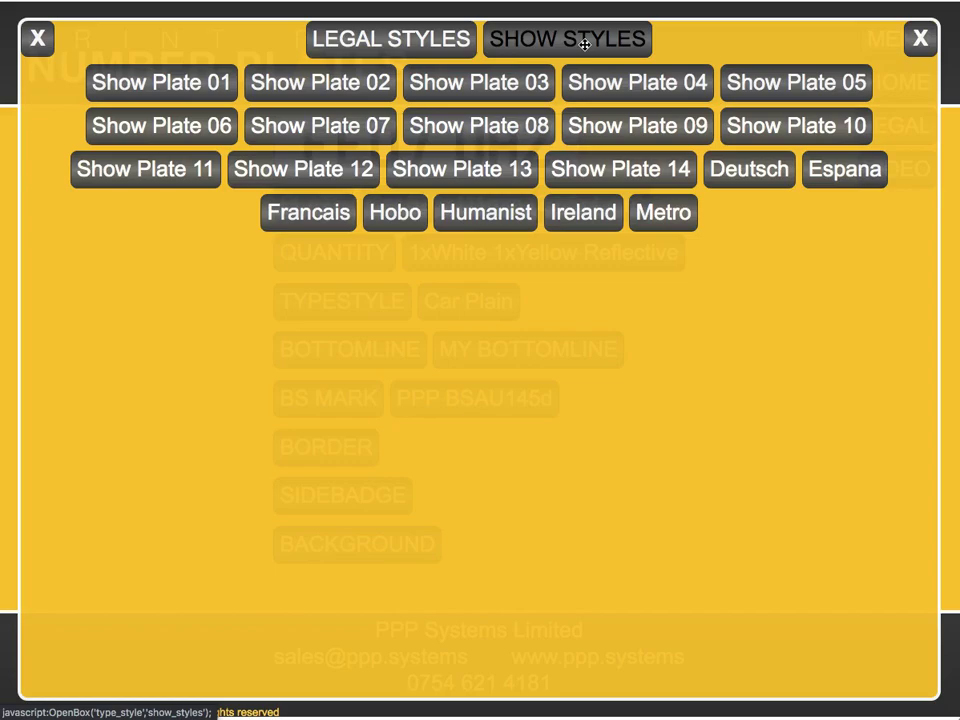
left_click(40, 38)
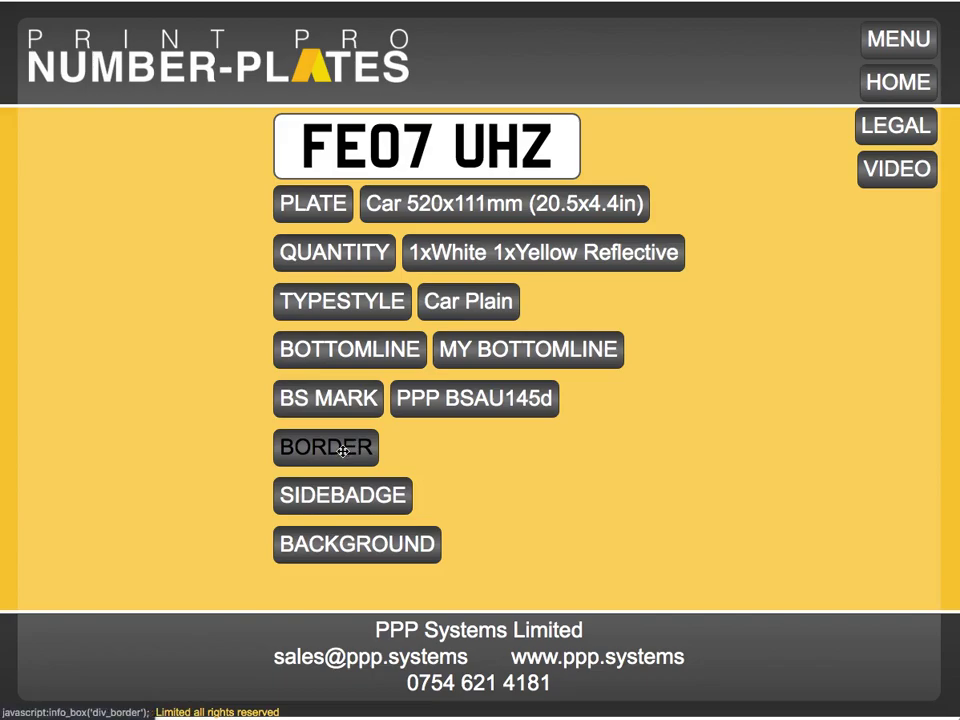
- Add the UK-Legal Union flag GB side badge to the plate
left_click(352, 495)
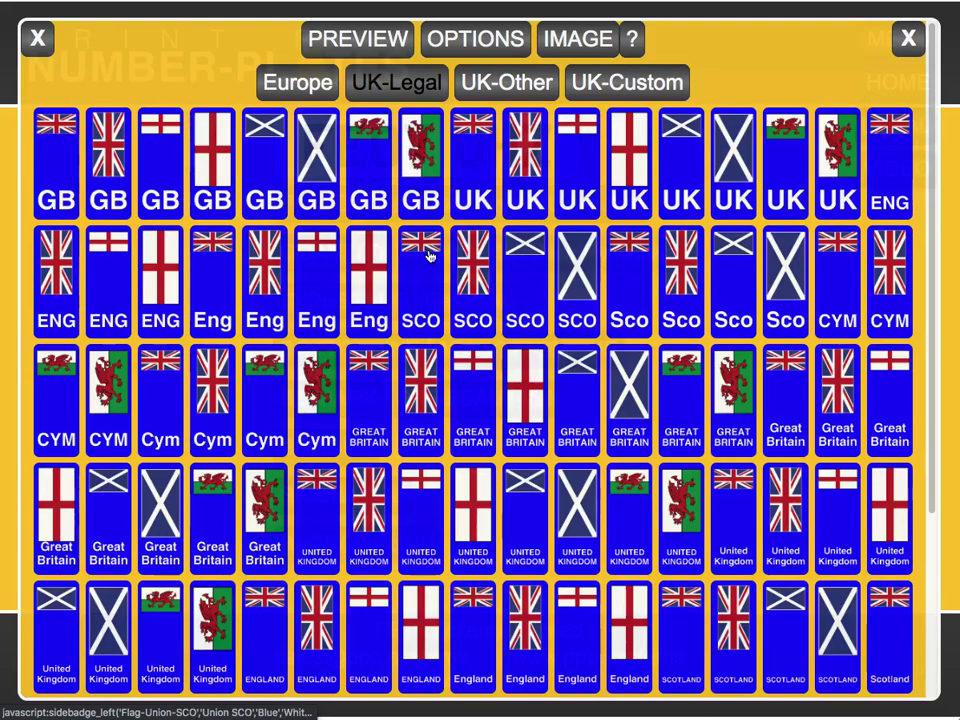
left_click(497, 85)
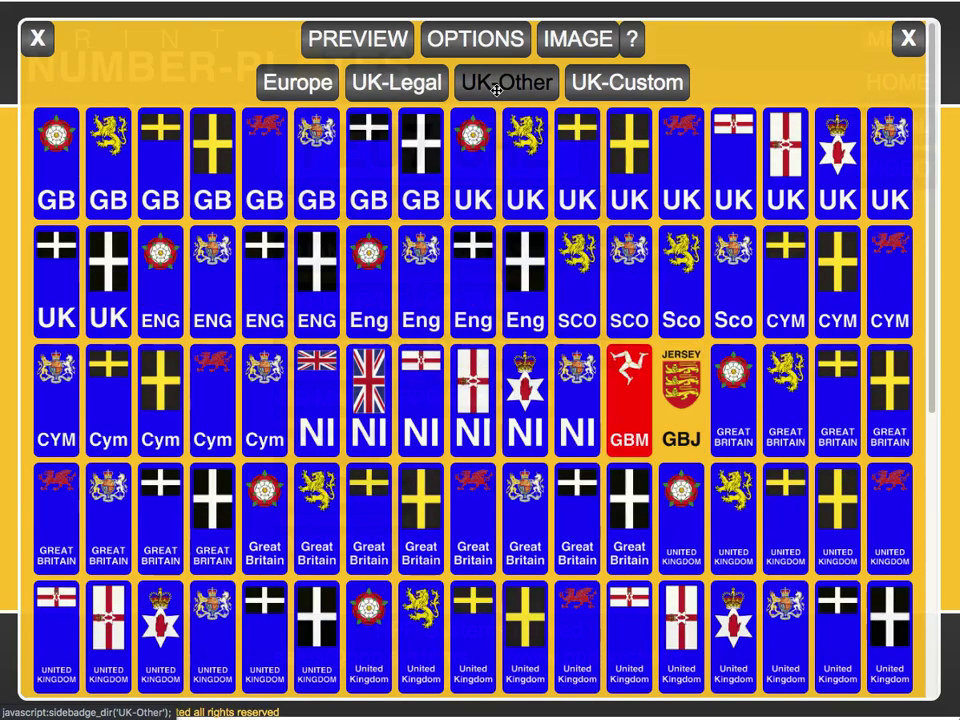
left_click(308, 85)
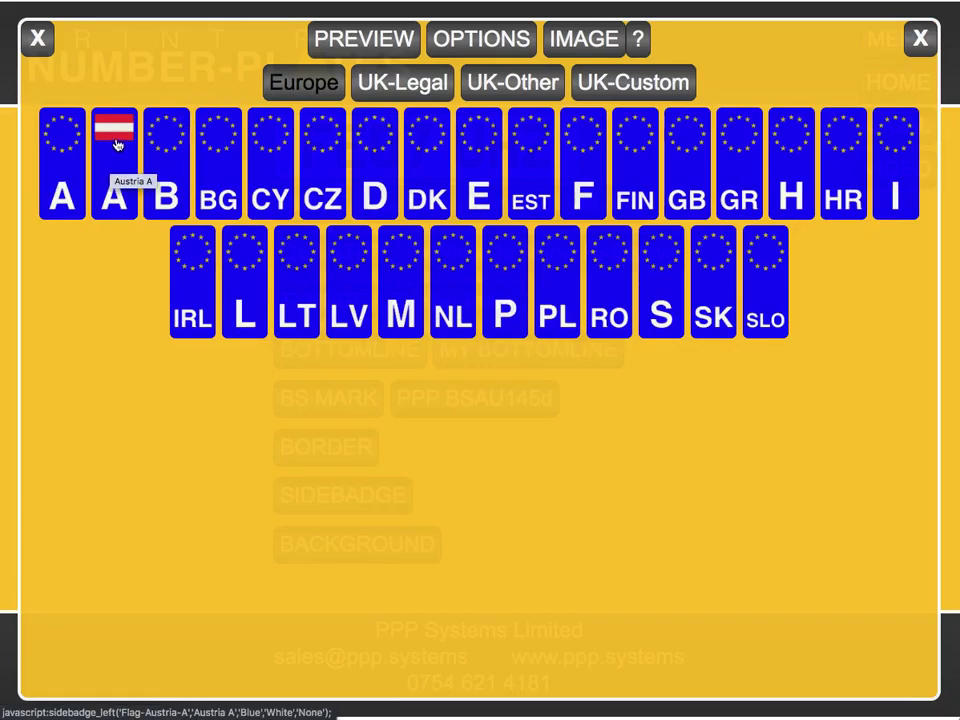
left_click(673, 87)
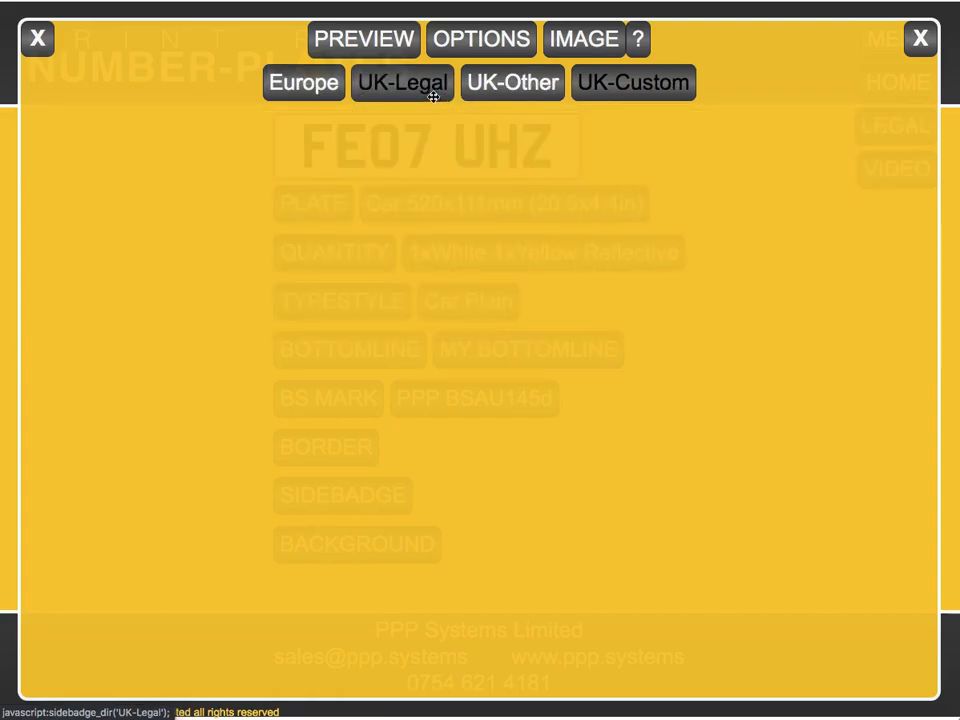
left_click(401, 85)
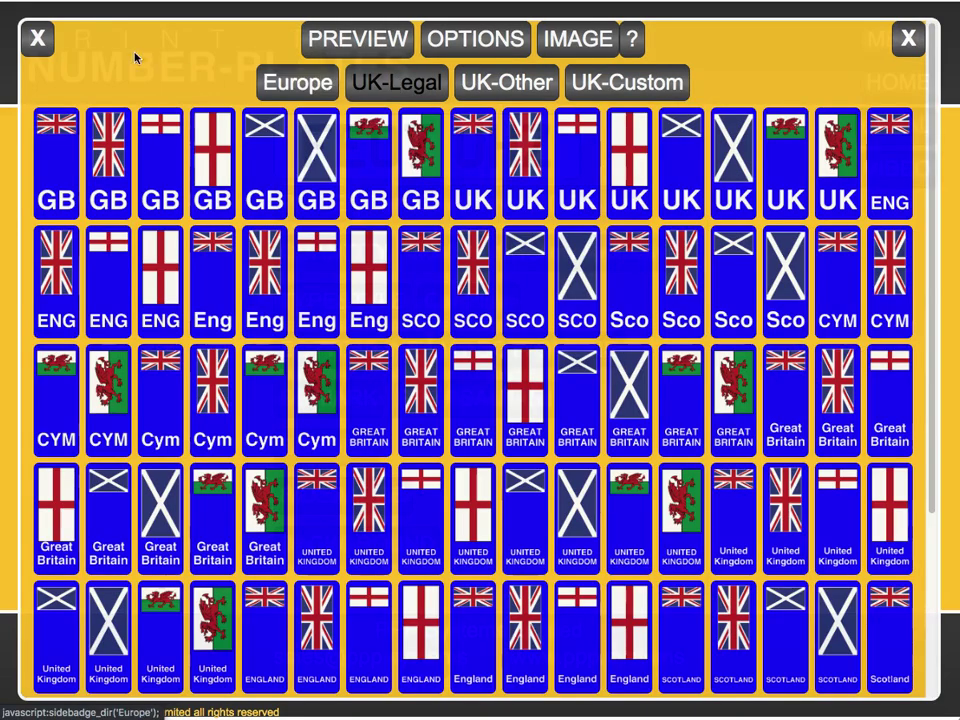
left_click(115, 170)
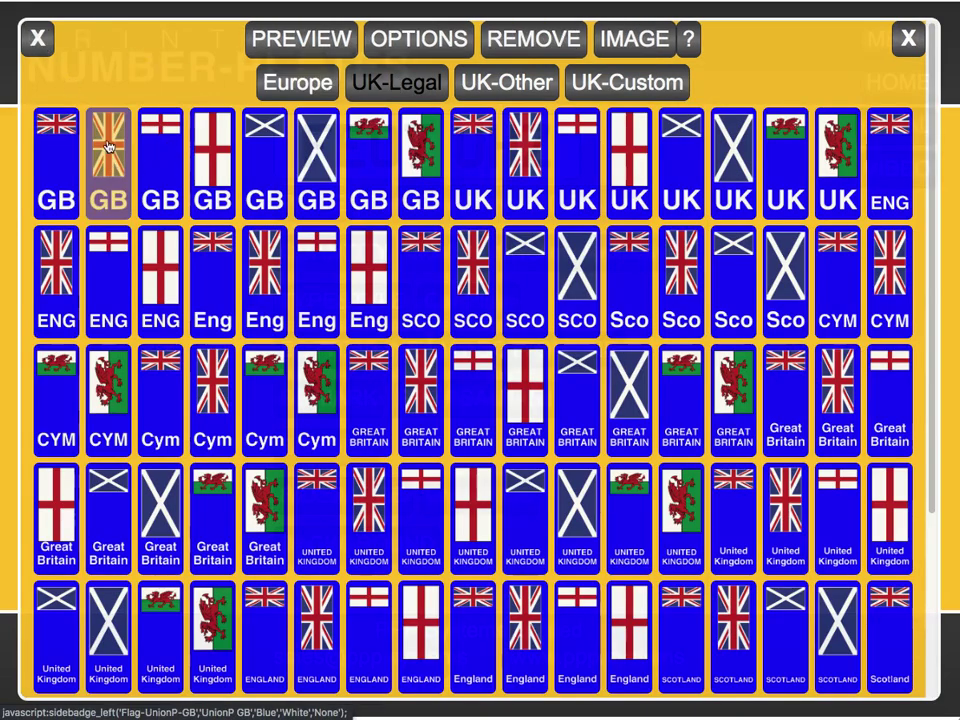
left_click(38, 38)
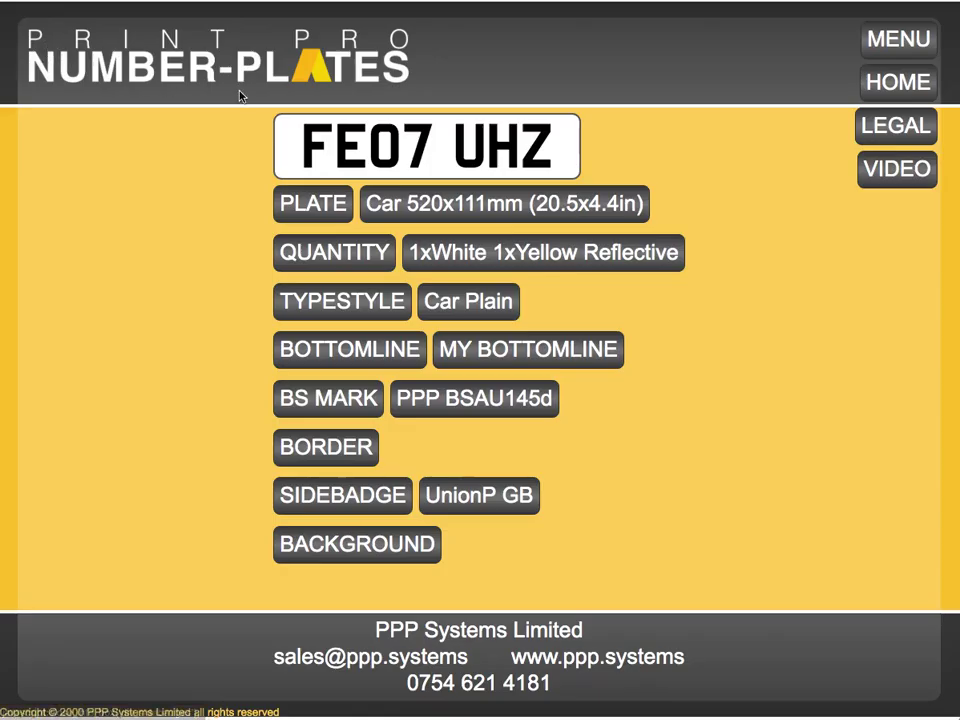
- Give the plate a Black 2mm Split border inside the edge
left_click(340, 446)
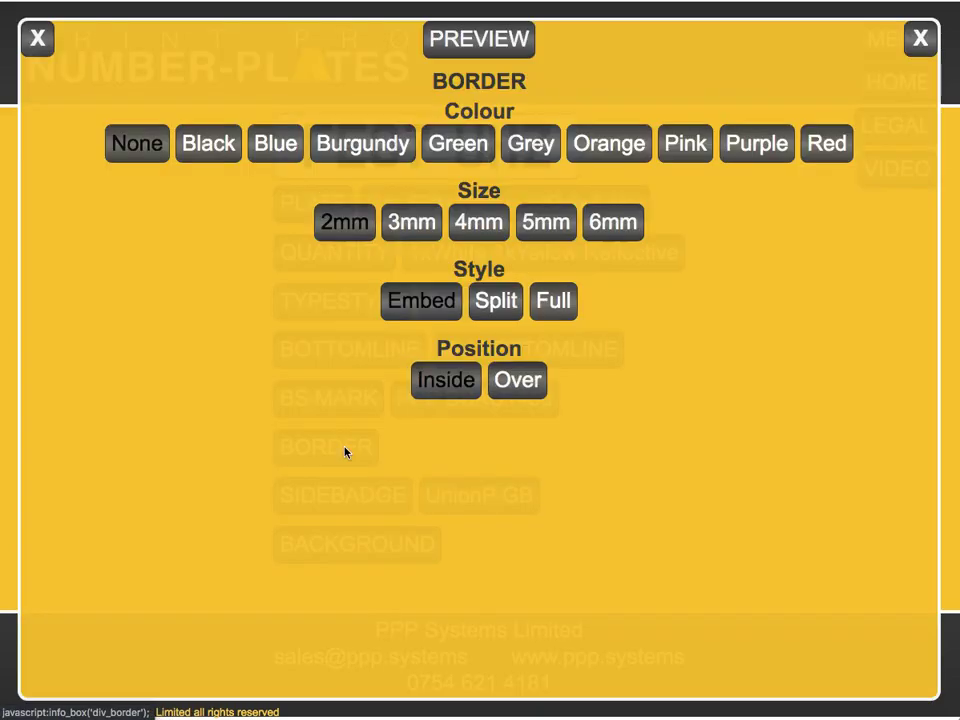
left_click(208, 142)
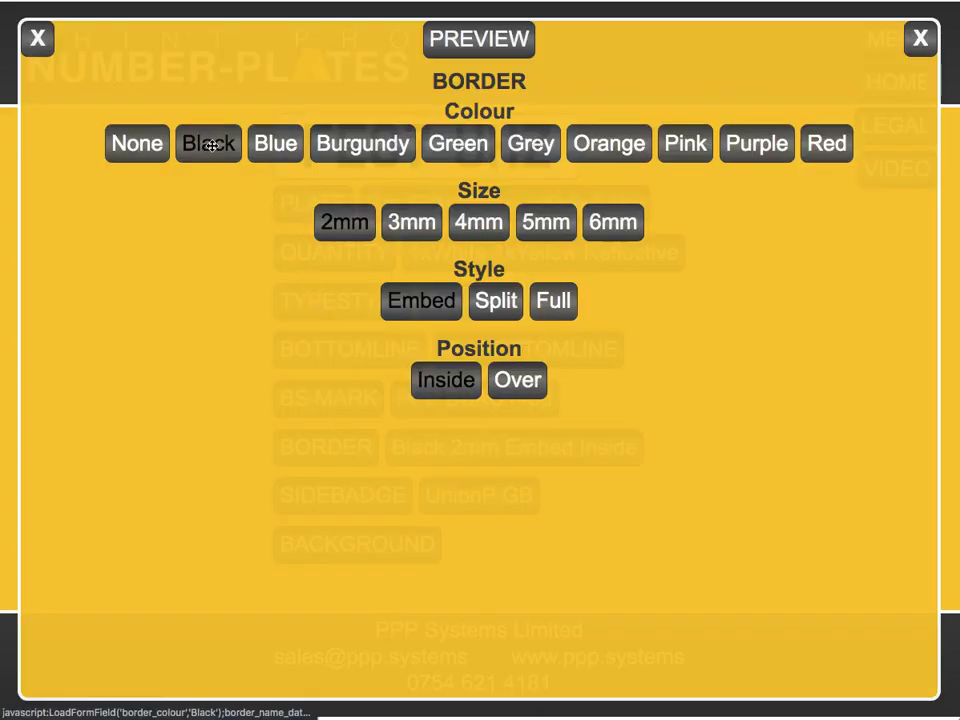
left_click(506, 300)
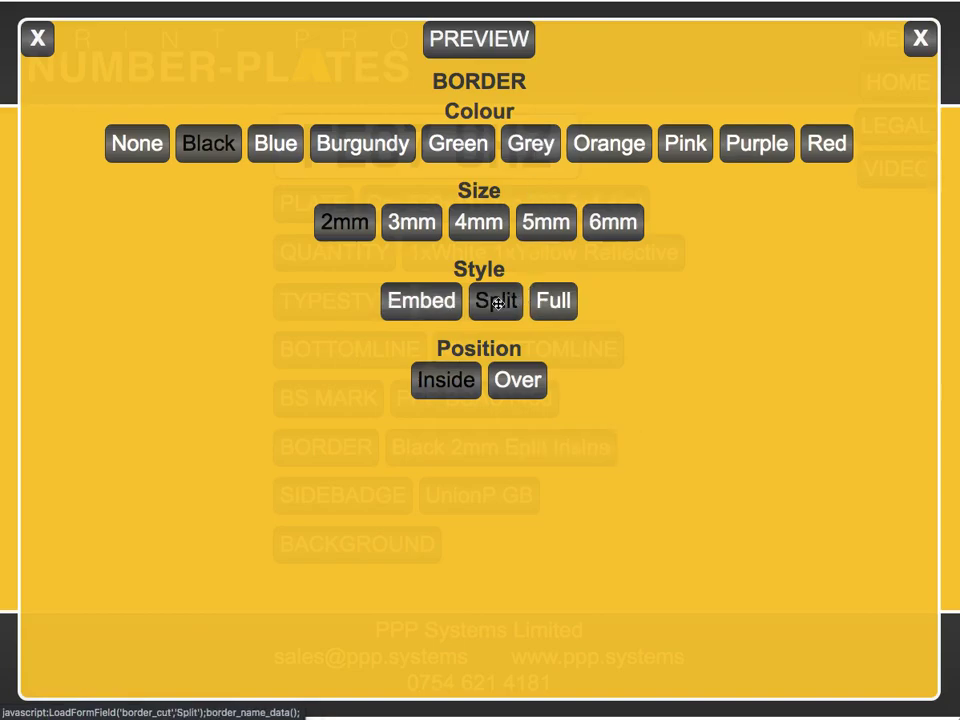
- Show the print preview of the finished FE07 UHZ plate at 79mm registration height
left_click(477, 38)
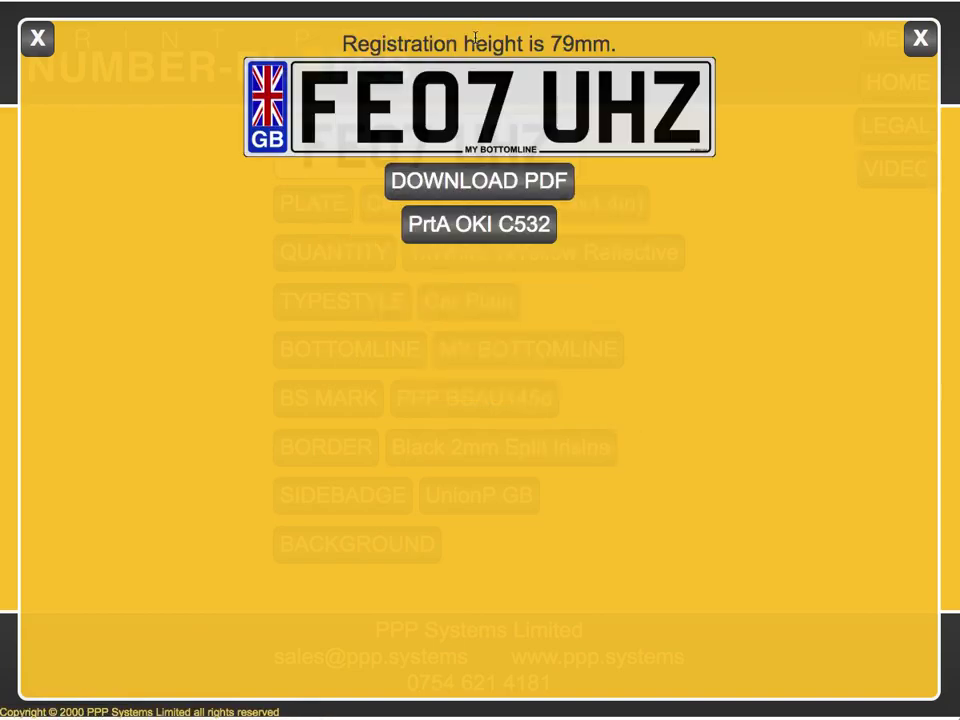